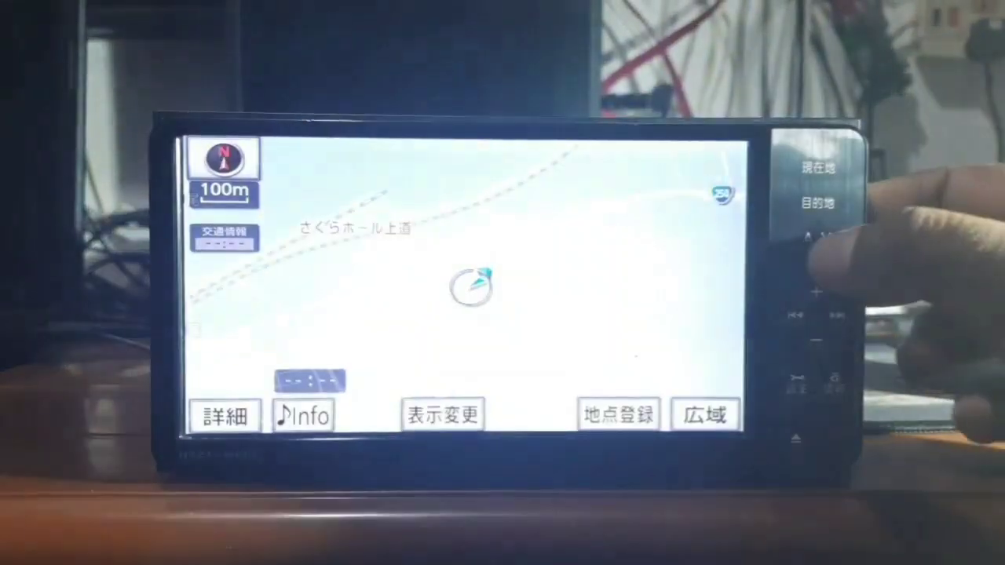
click(816, 235)
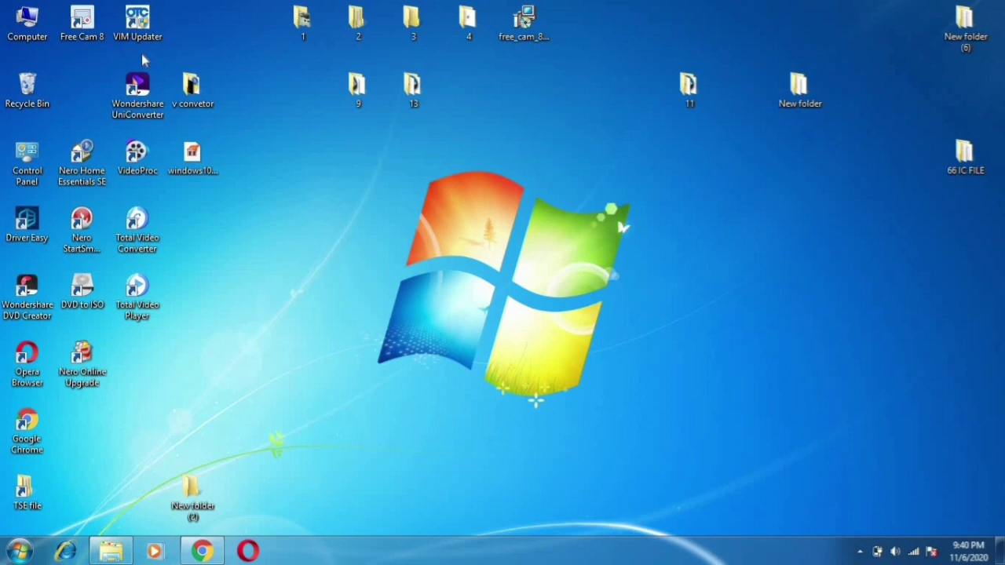
Step: Launch Nero StartSmart and Total Video Converter from the desktop, dismissing the converter's registration prompt
double_click(80, 223)
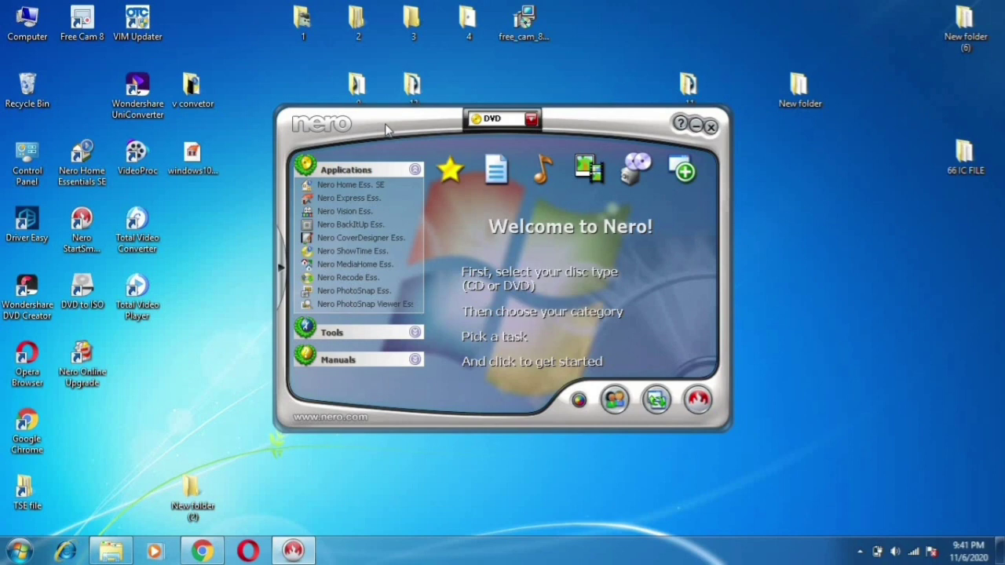
double_click(132, 243)
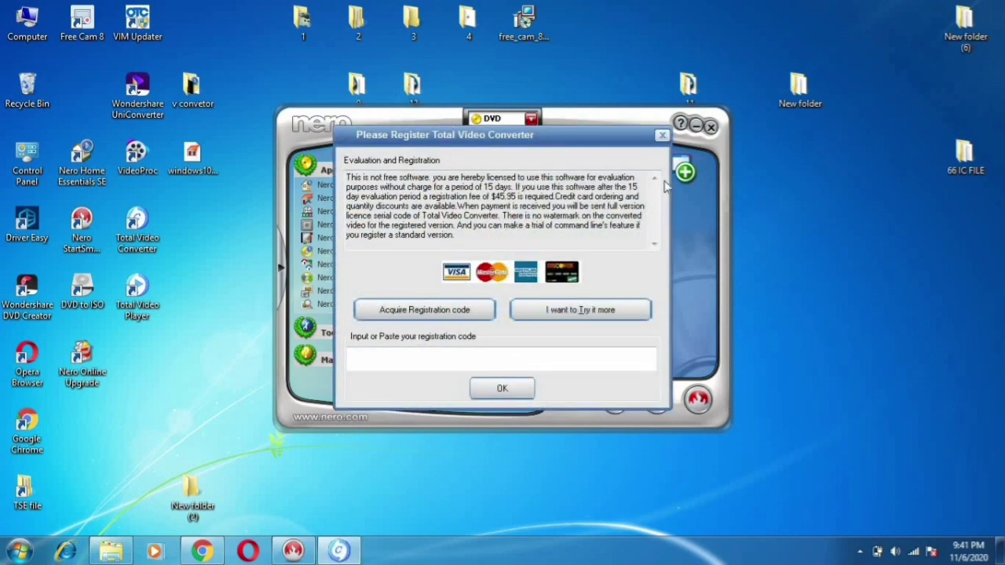
click(662, 135)
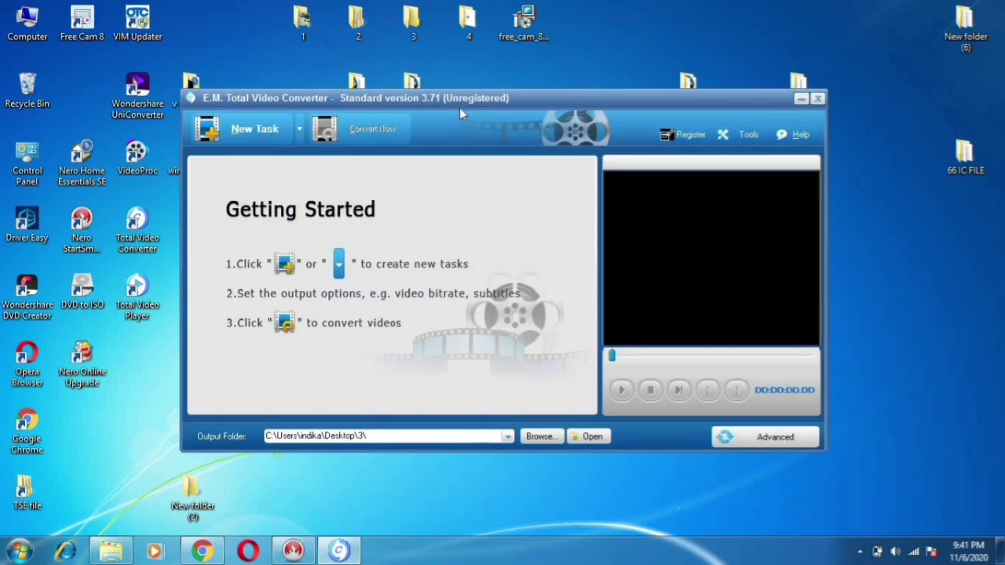
Step: Arrange the Total Video Converter and Nero windows side by side, keeping the converter's whole window on screen
drag(400, 110, 142, 114)
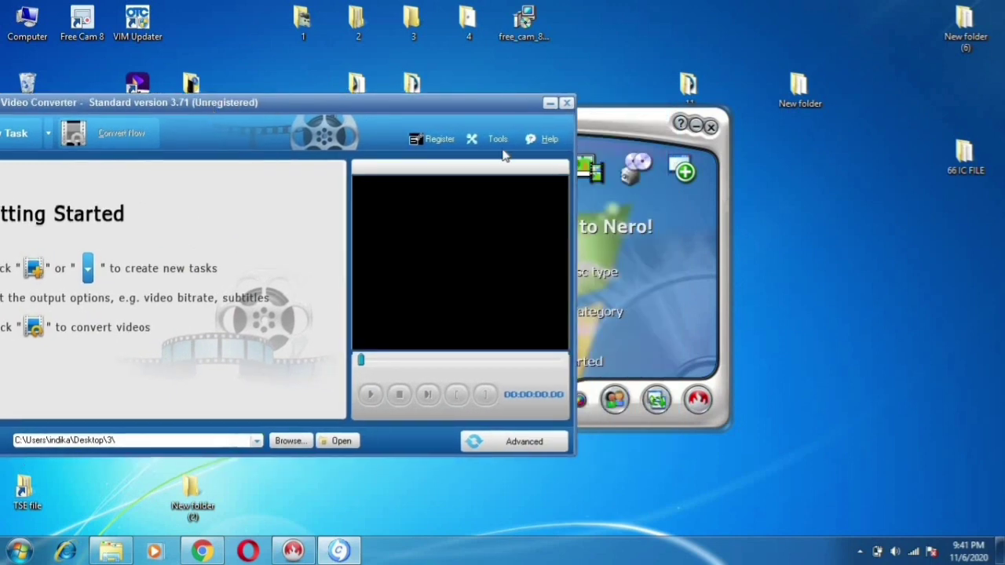
drag(618, 137, 945, 132)
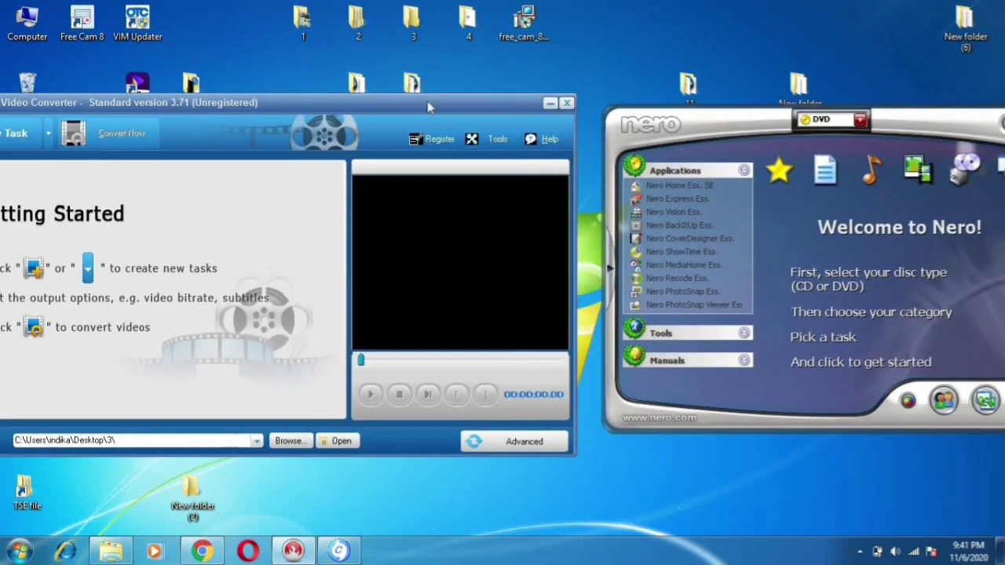
drag(444, 106, 572, 103)
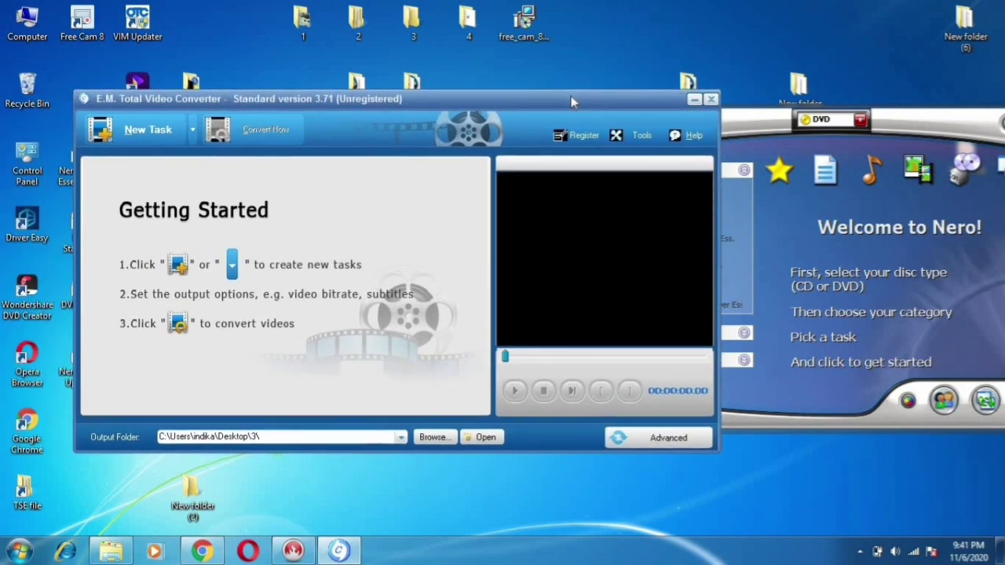
Step: Examine the installer files in desktop folder 4 and its NeroExpress subfolder, closing the folder window when done
double_click(468, 25)
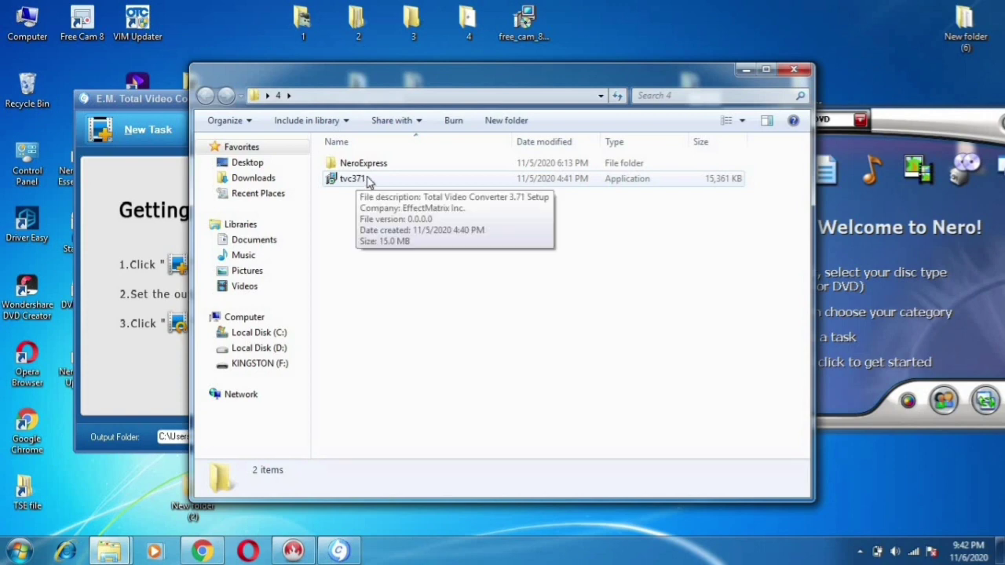
double_click(365, 163)
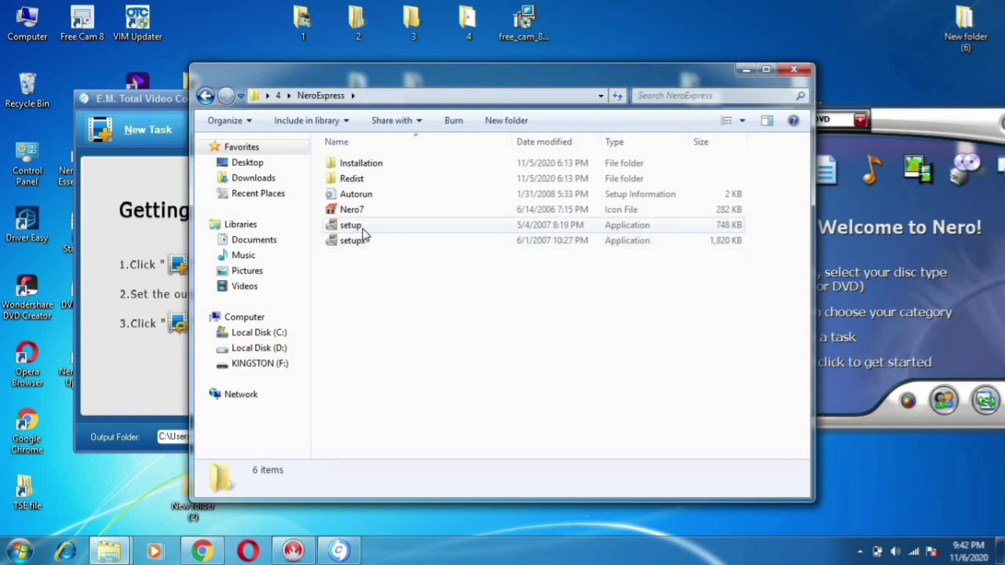
click(795, 71)
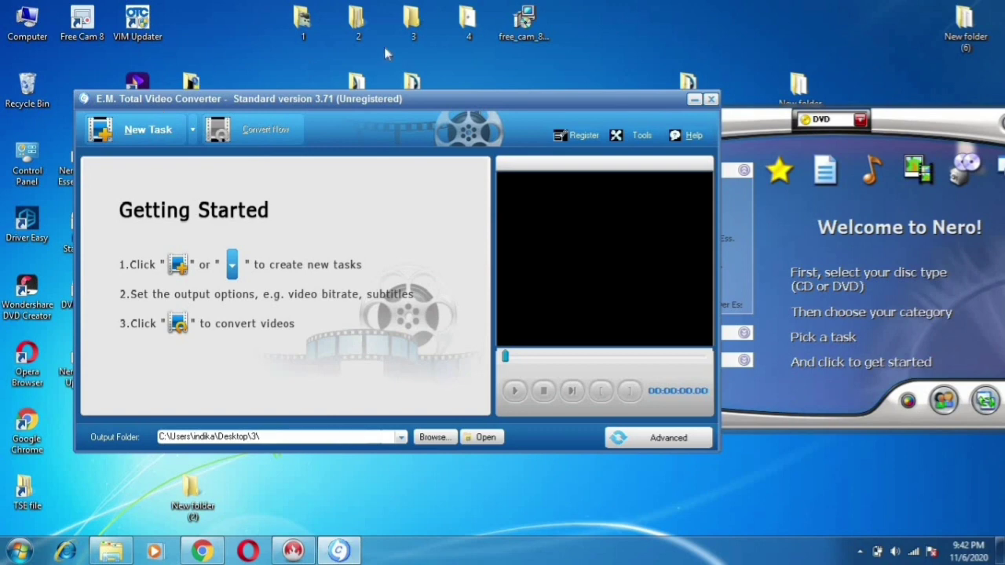
Step: Check the contents of desktop folders 3 and 4, closing each folder window again
double_click(422, 31)
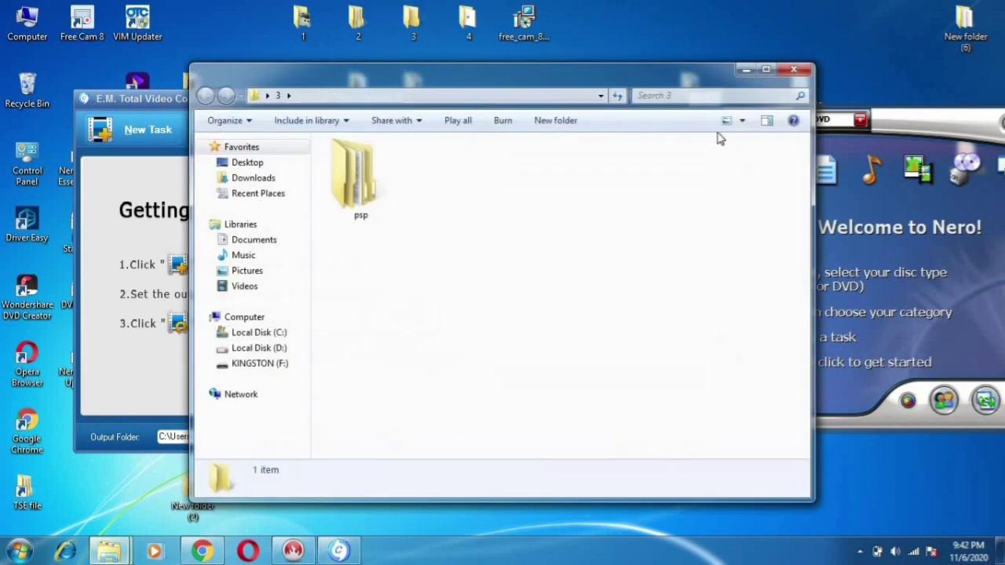
click(804, 69)
double_click(468, 20)
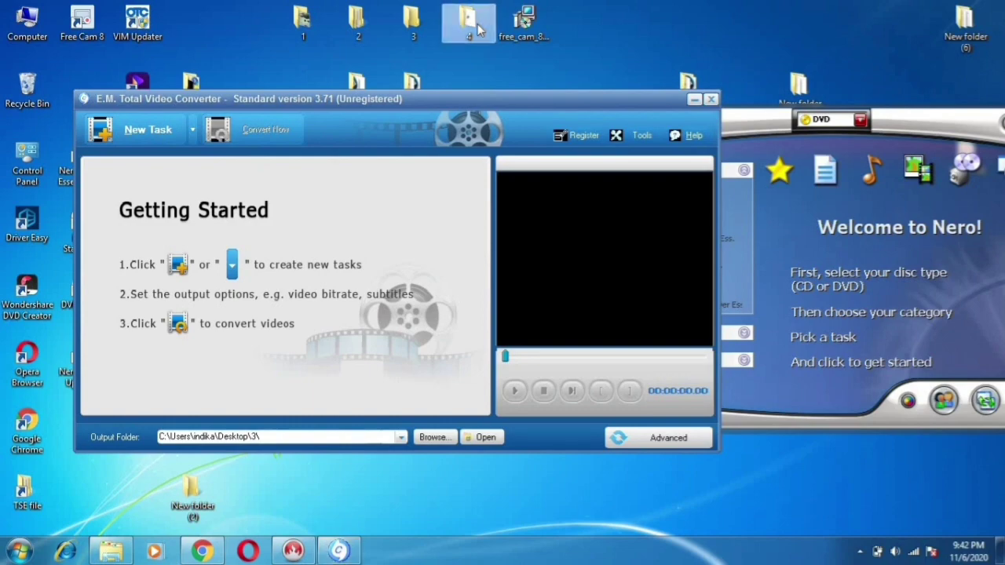
click(802, 70)
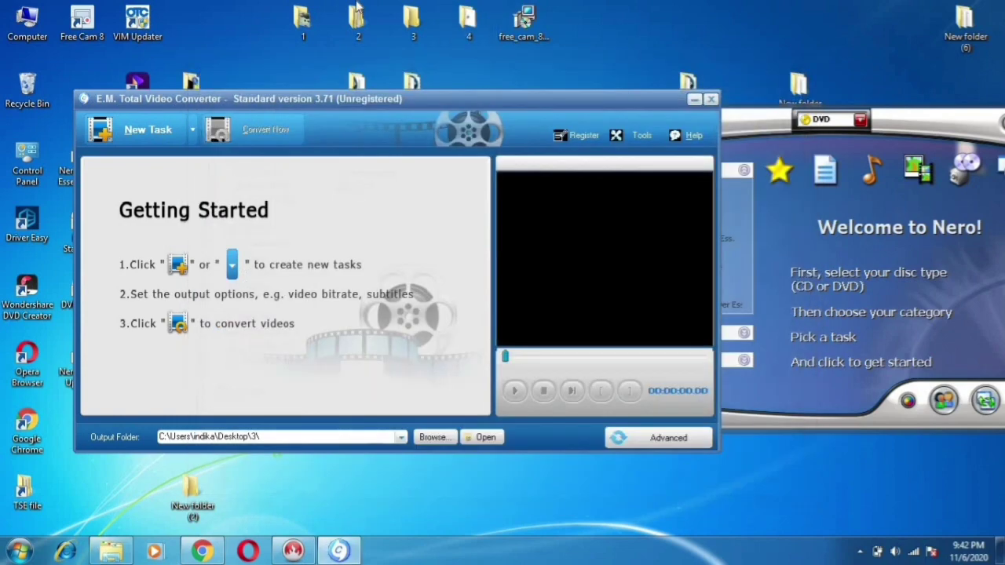
double_click(397, 22)
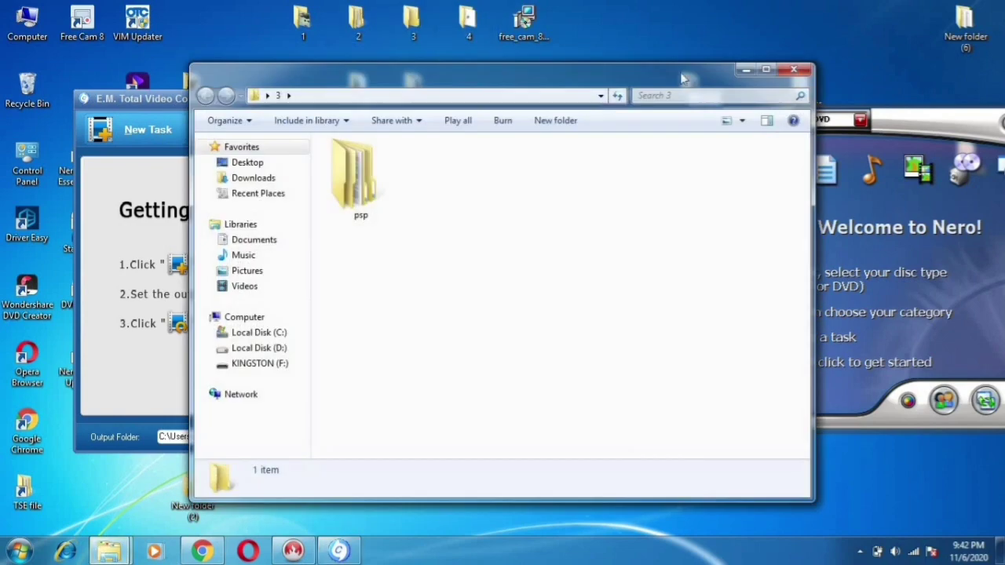
click(796, 72)
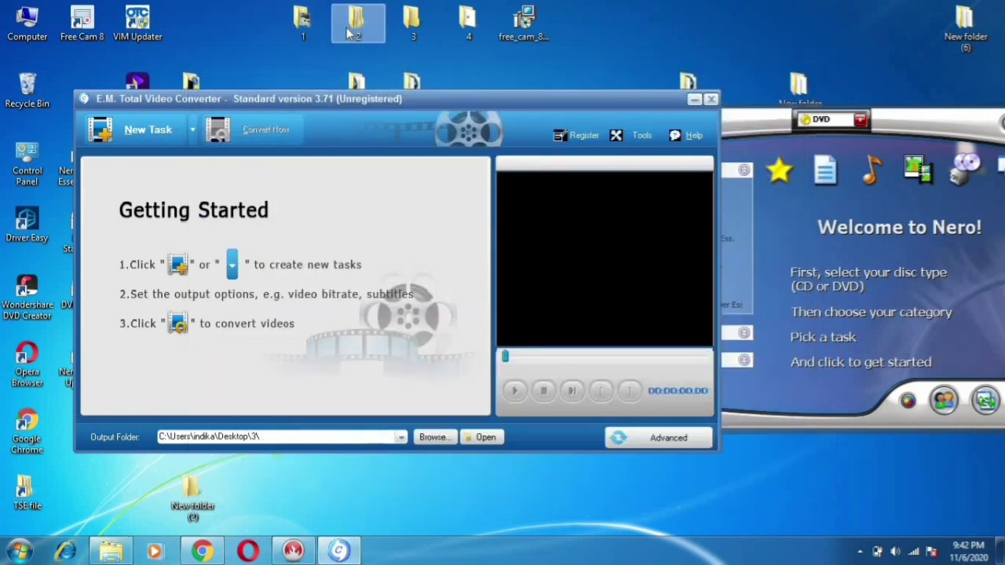
Step: Create a new conversion task with the Luis Fonsi - Despacito video from desktop folder 1
click(135, 133)
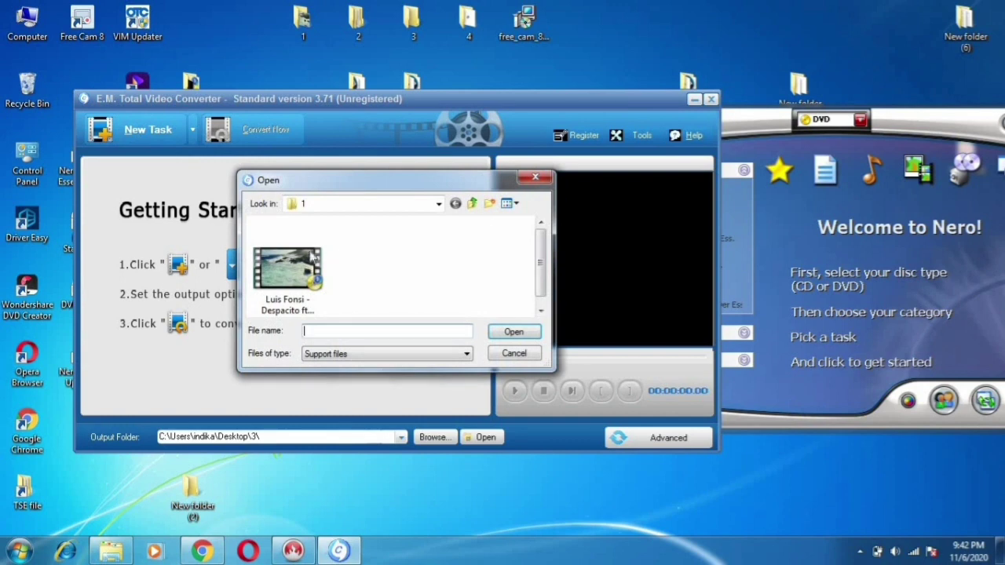
click(473, 205)
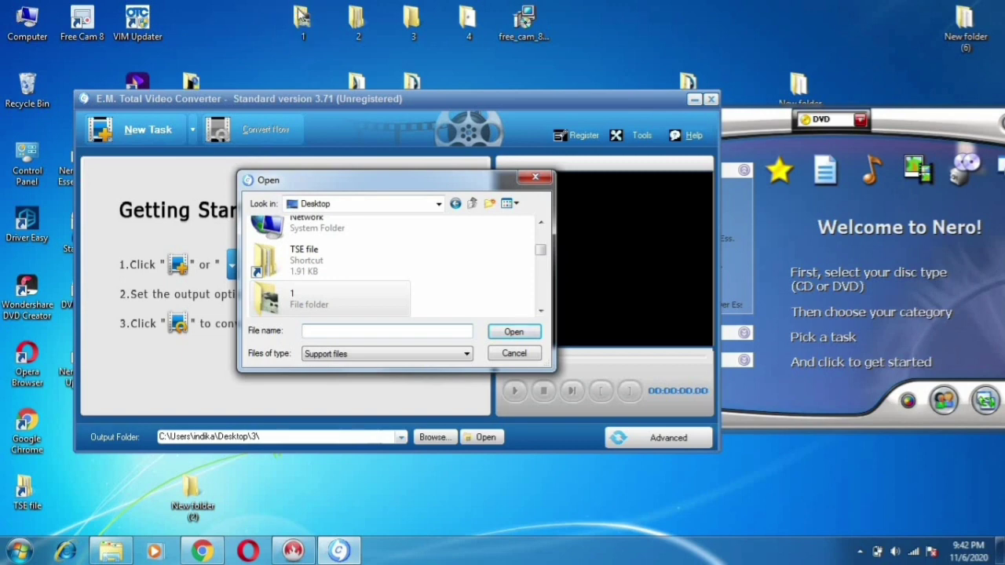
click(277, 296)
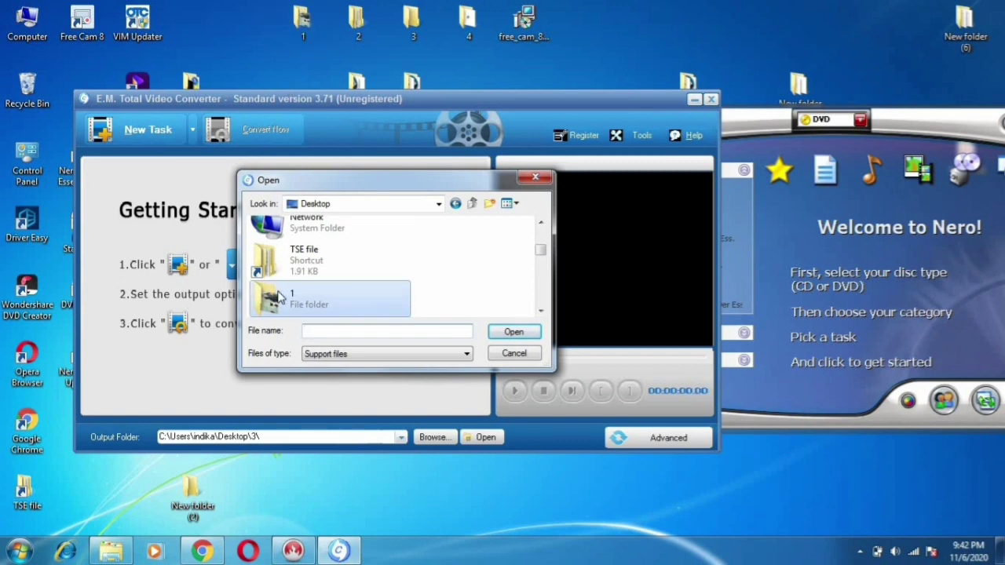
double_click(279, 297)
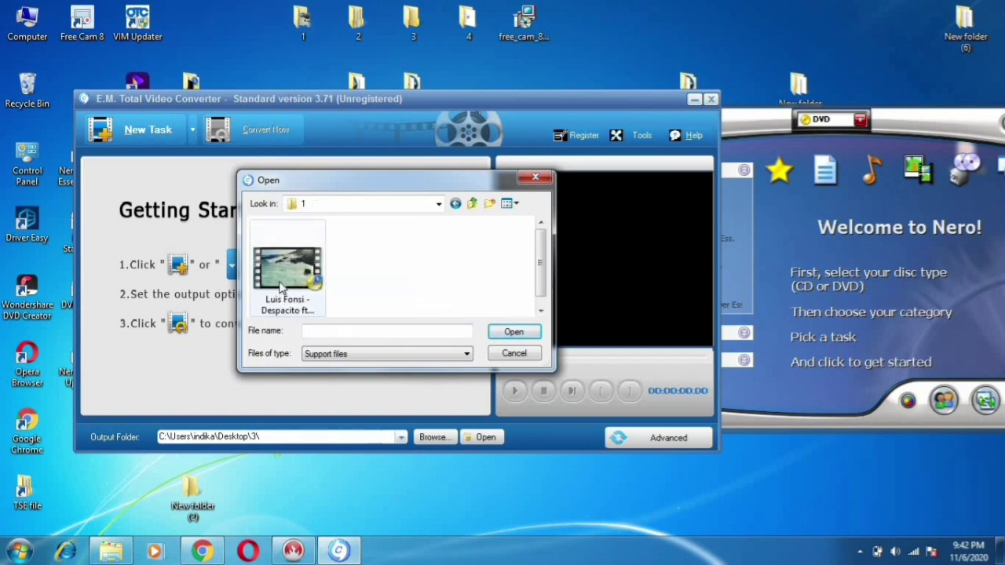
double_click(278, 289)
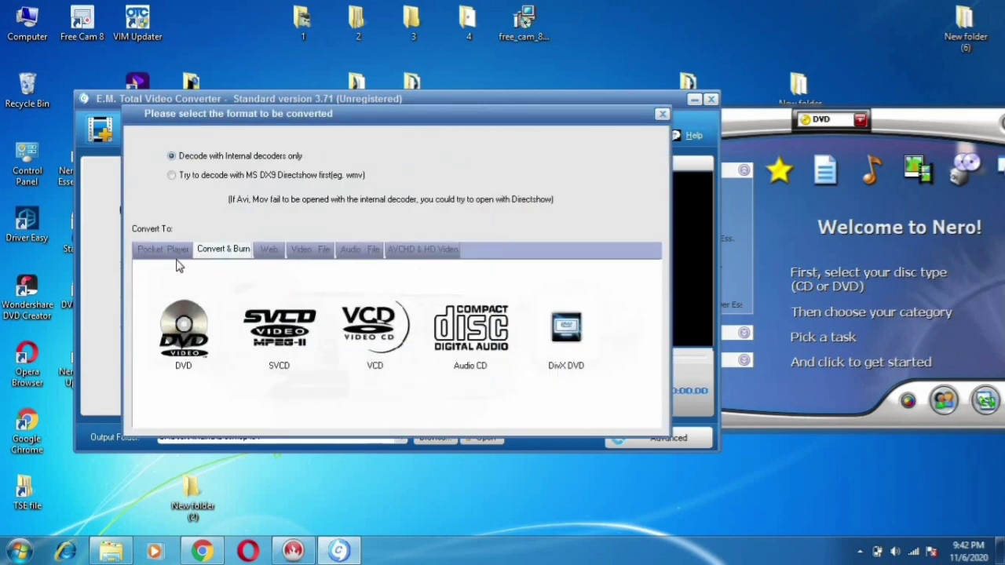
Step: Examine the available output formats for Pocket Player, Convert & Burn, Web, Video File and Audio File
click(168, 257)
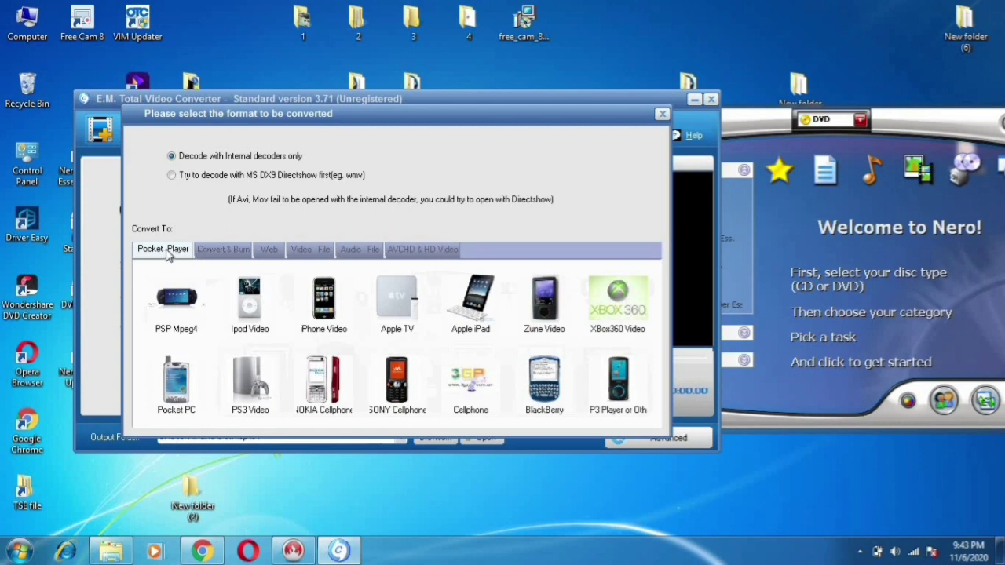
click(217, 255)
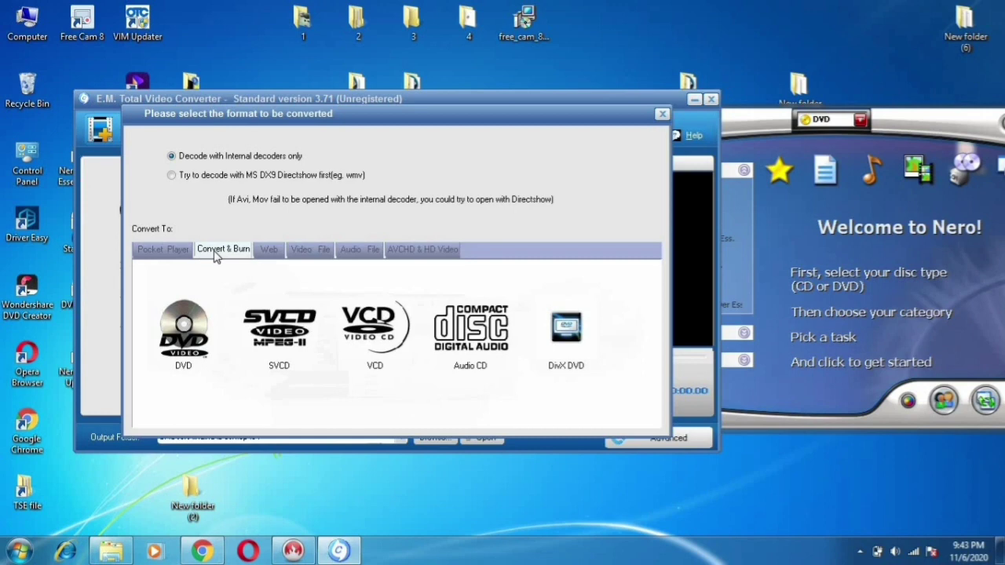
click(268, 255)
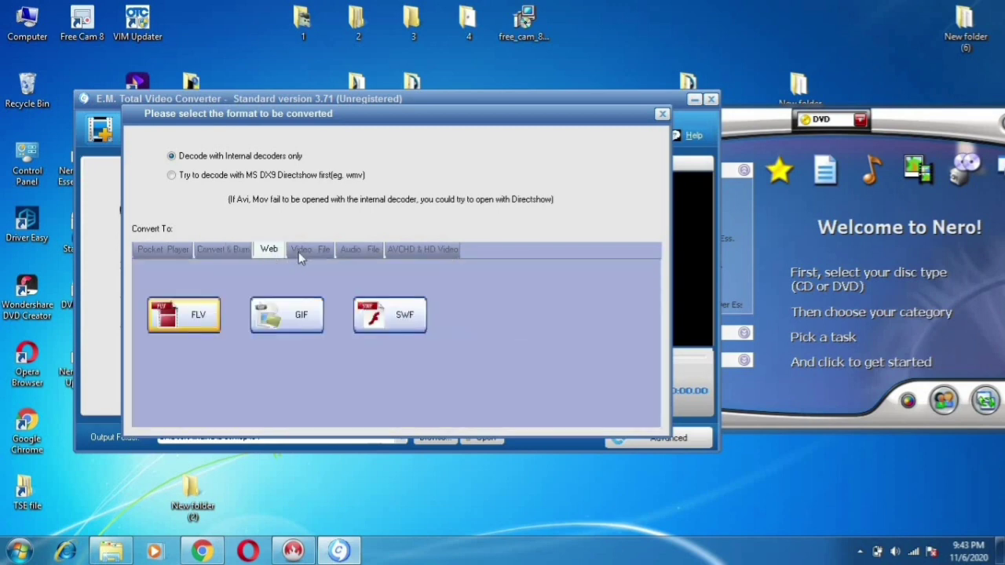
click(300, 252)
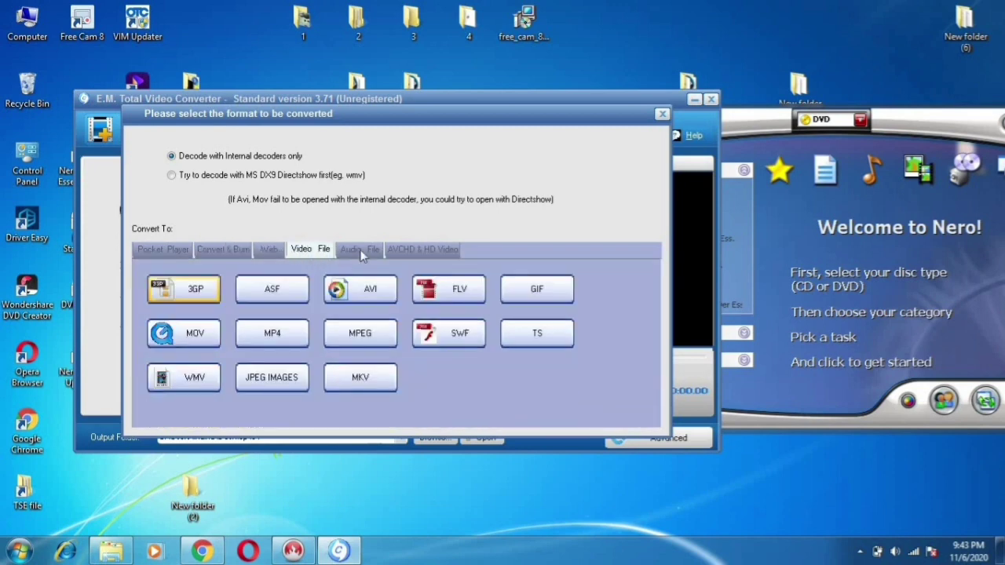
click(361, 251)
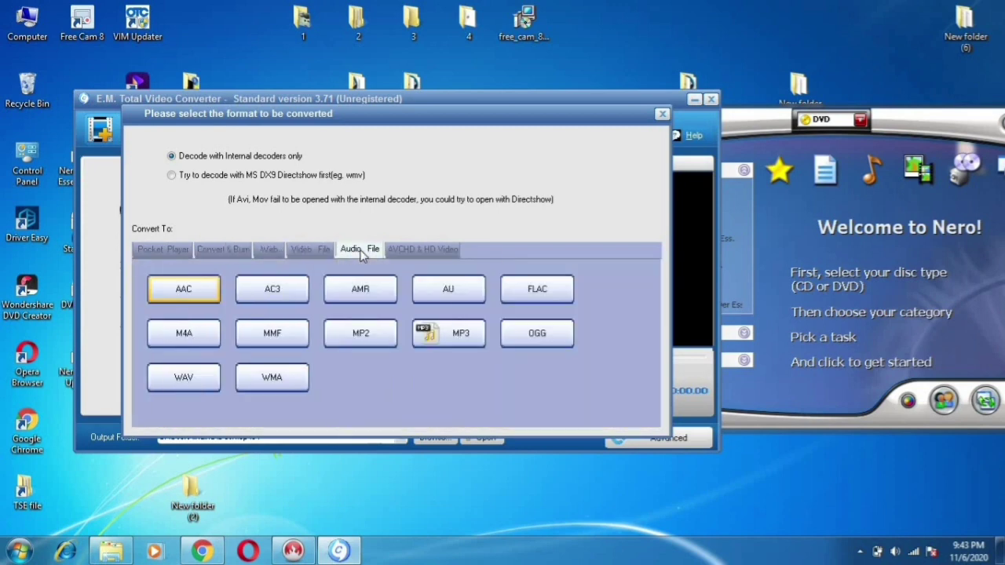
Step: Choose NTSC DVD as the Convert & Burn output format and start the conversion, dismissing the registration prompt
click(223, 248)
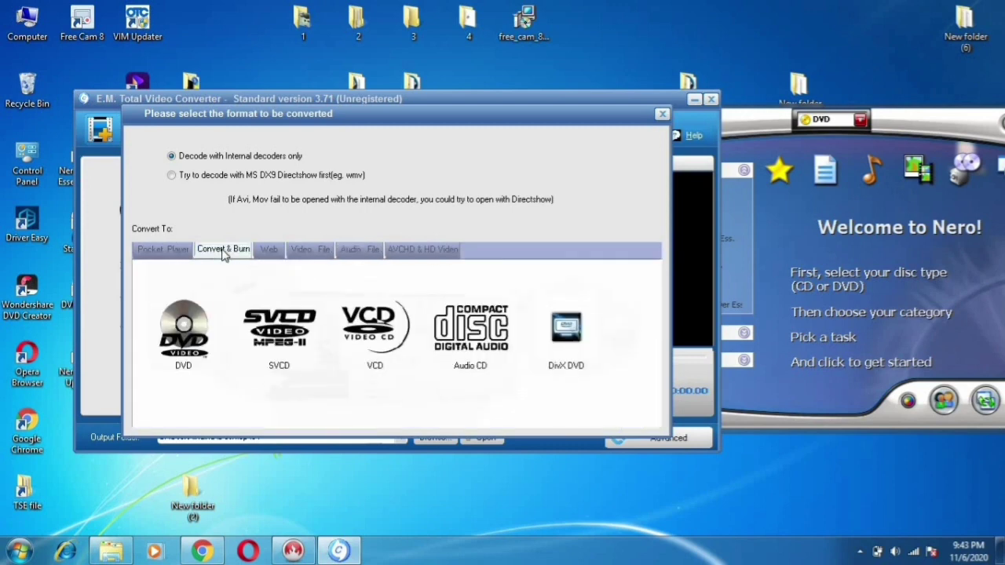
click(180, 331)
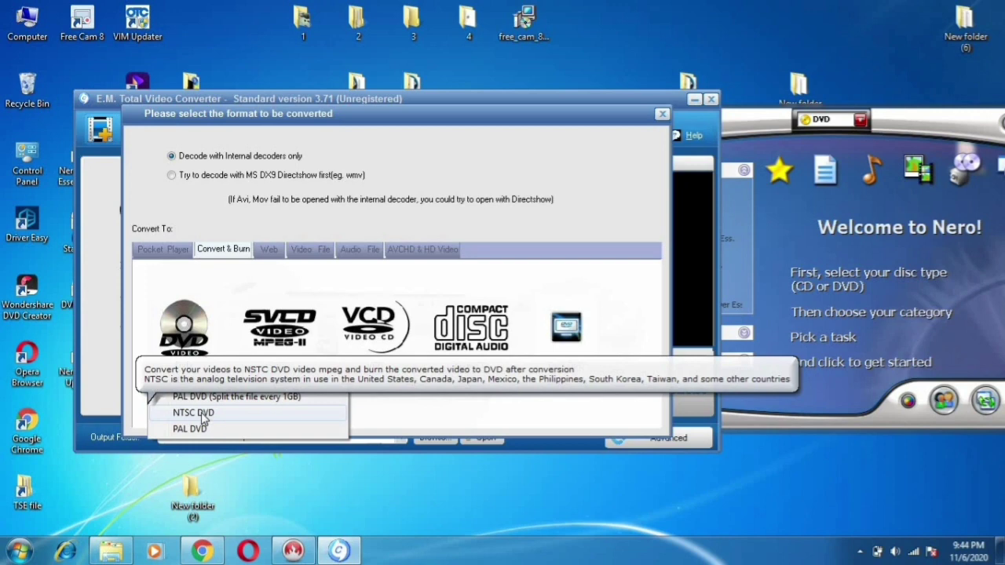
click(196, 412)
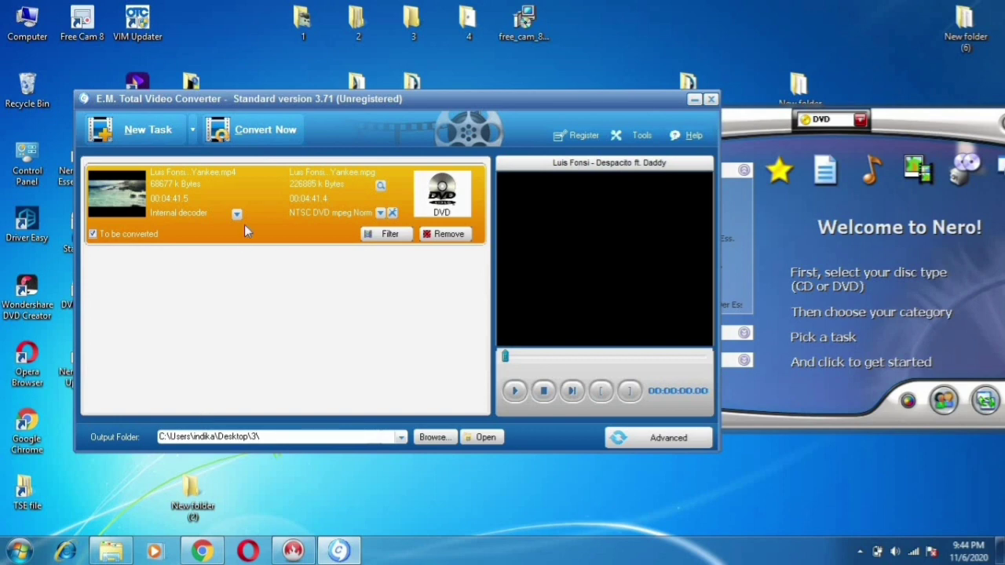
click(246, 134)
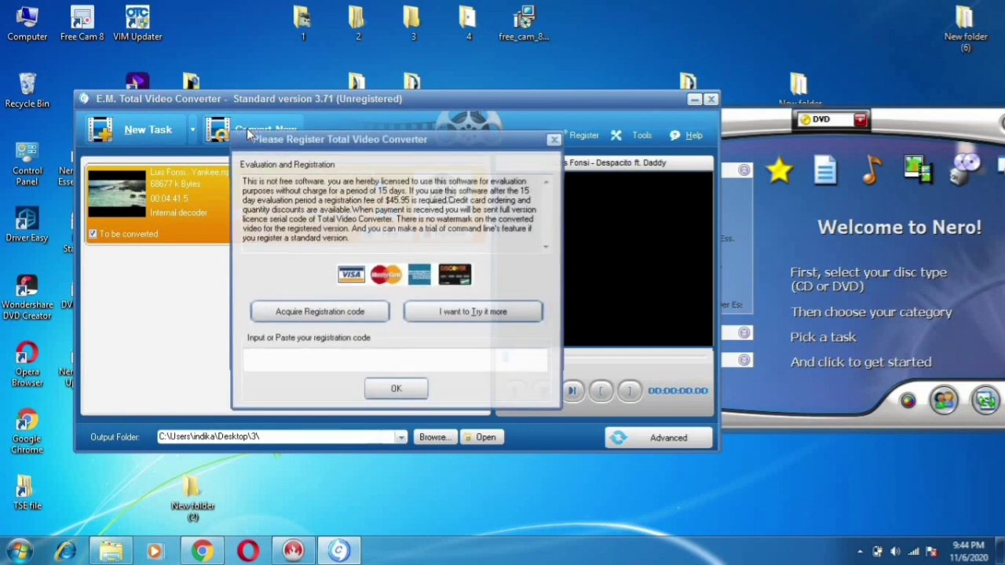
click(556, 139)
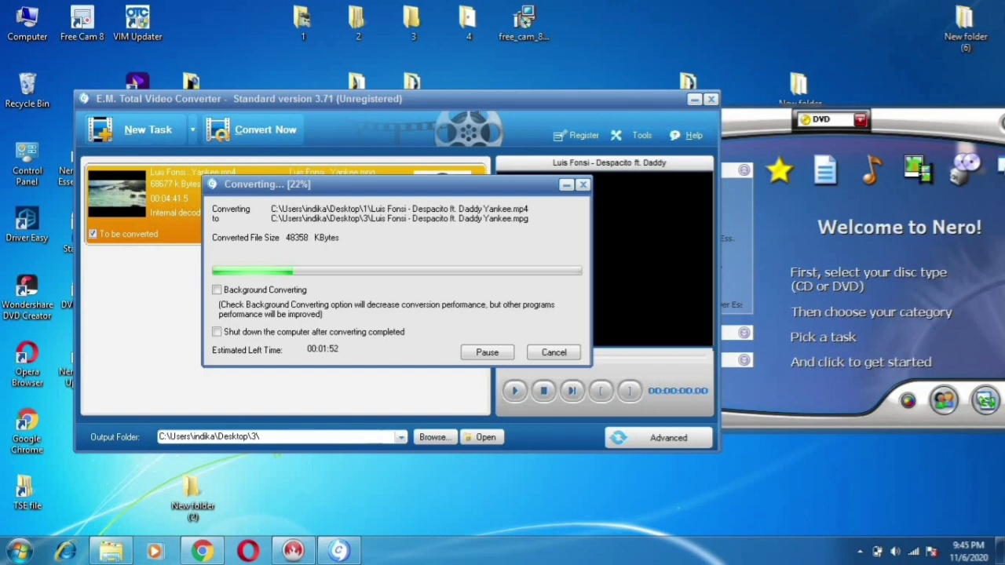
click(874, 187)
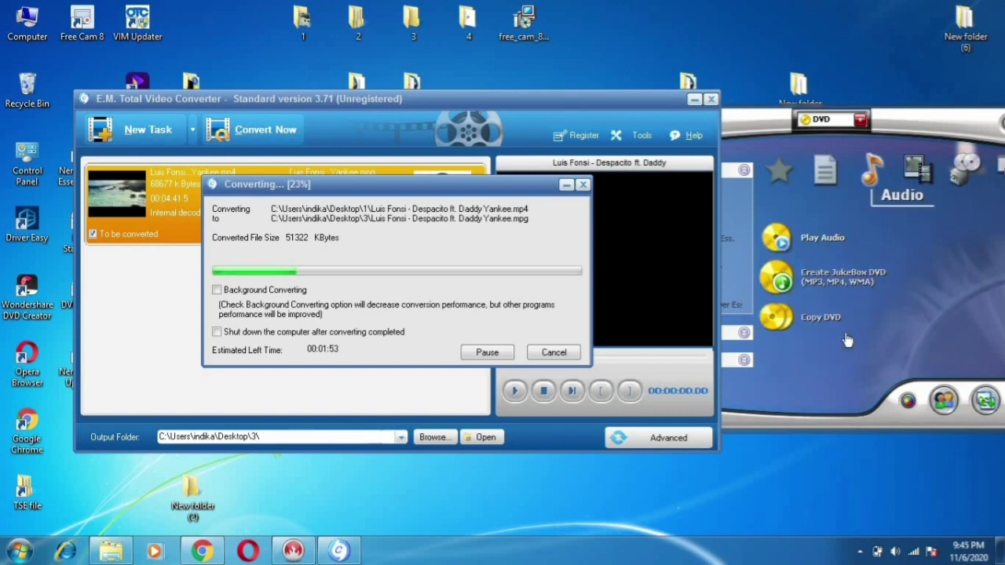
click(998, 551)
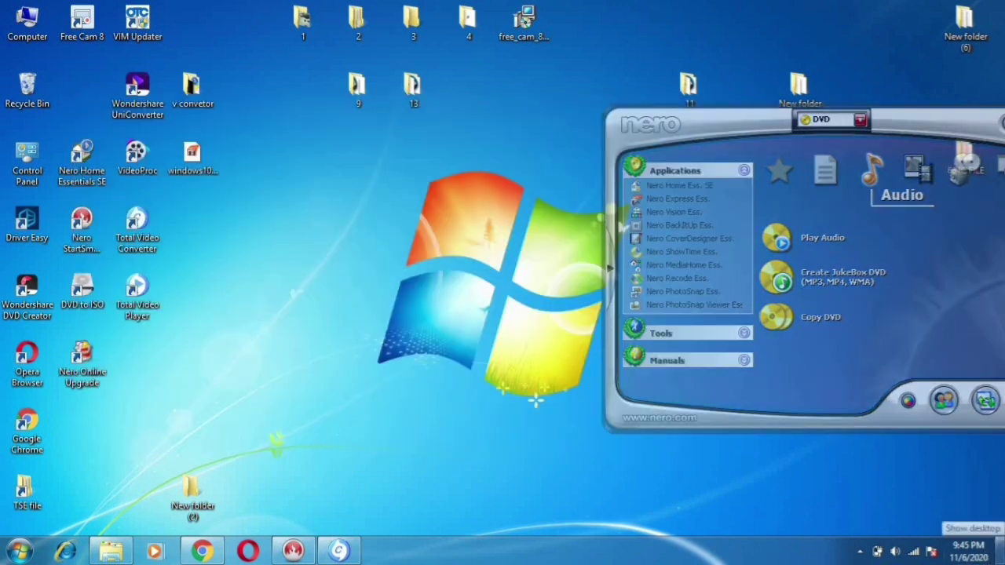
key(super+d)
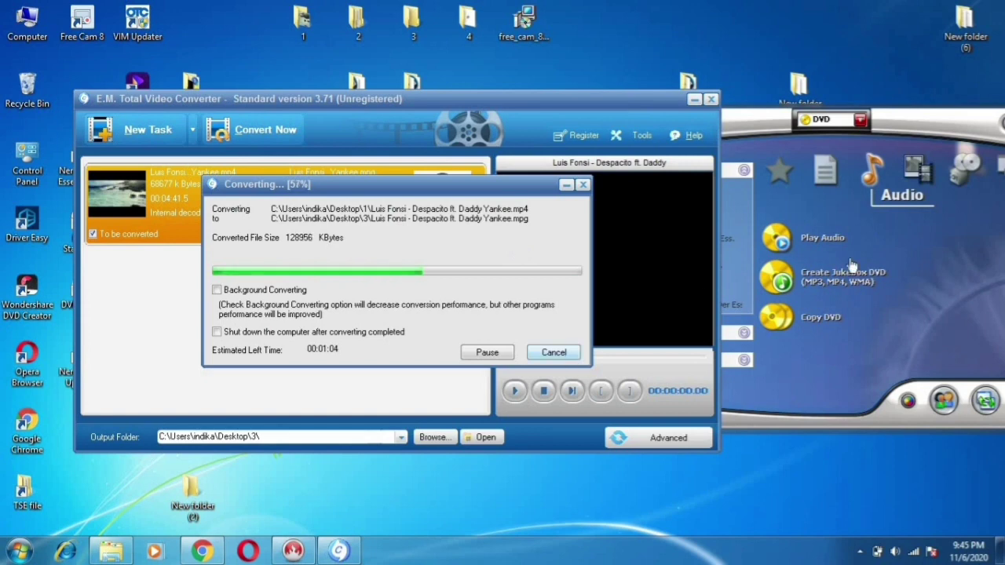
Step: Bring the Nero StartSmart window to the front and move it fully into view over the converter
click(744, 125)
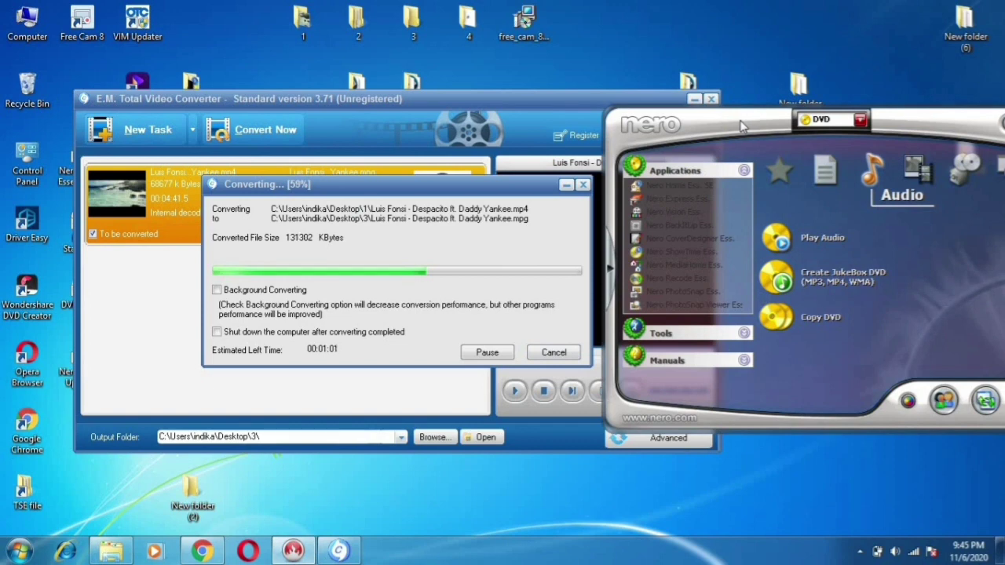
drag(744, 125, 450, 112)
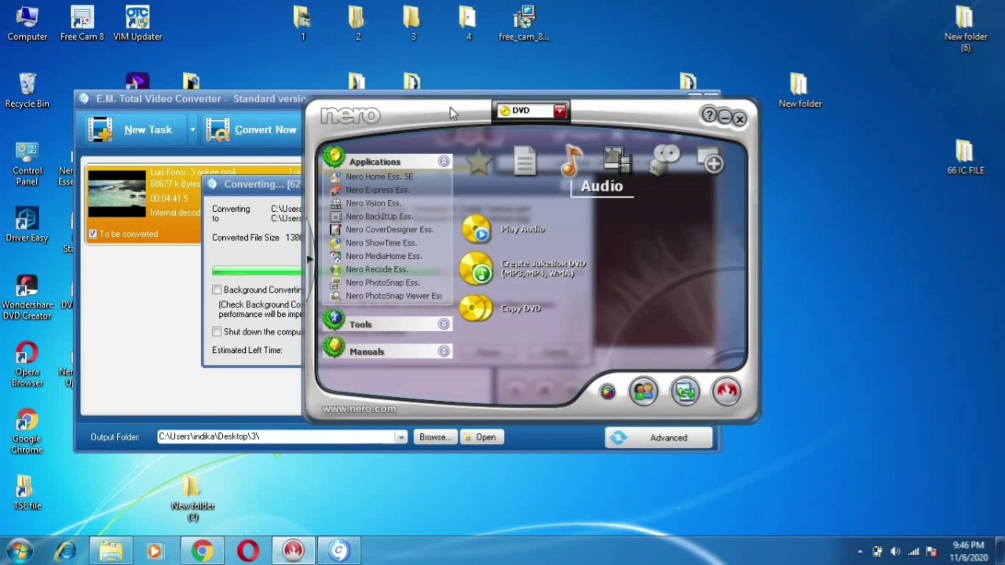
Step: Start a Make Your Own DVD-Video project from the Photo and Video category and dismiss the Content page tips
click(616, 163)
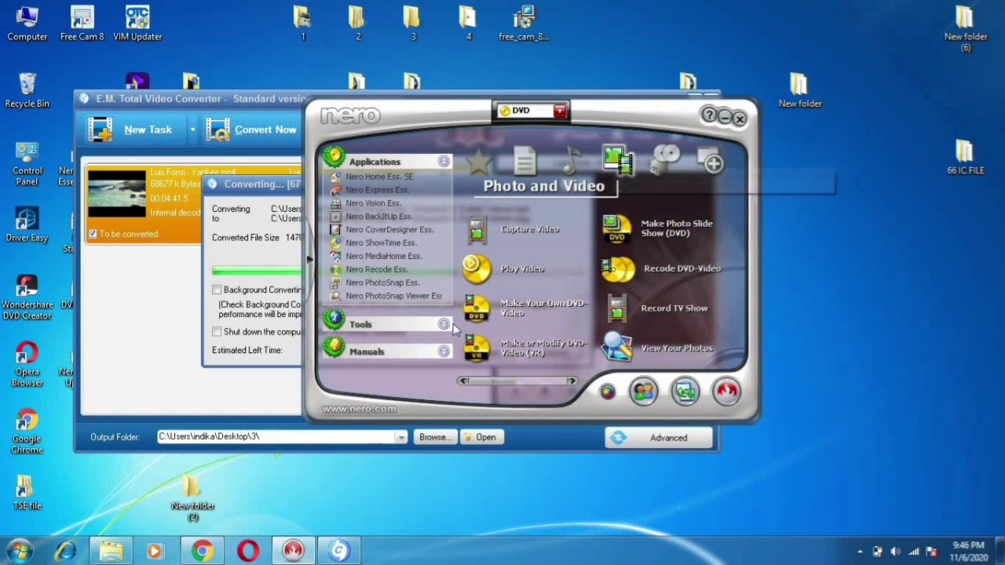
mouse_move(530, 312)
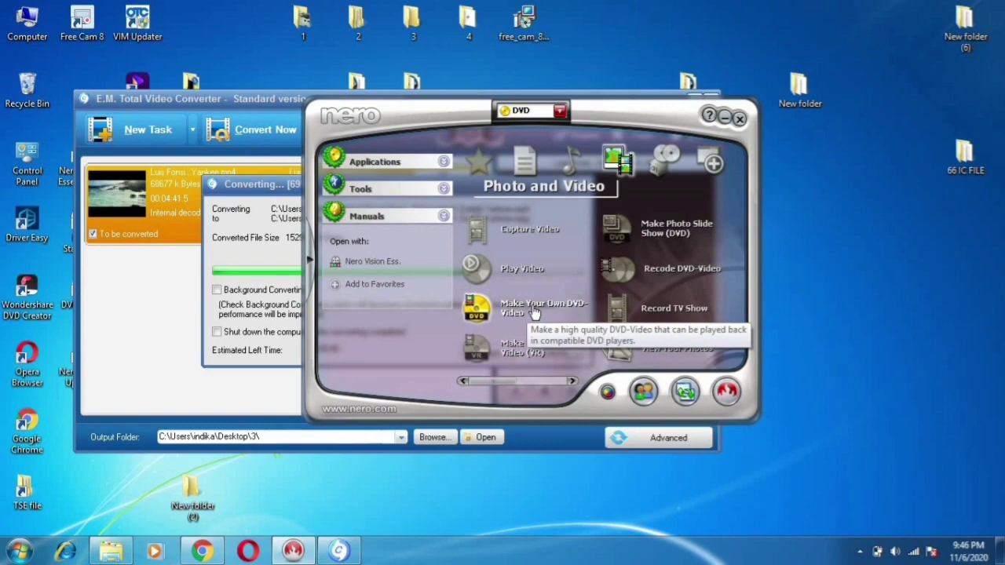
click(532, 311)
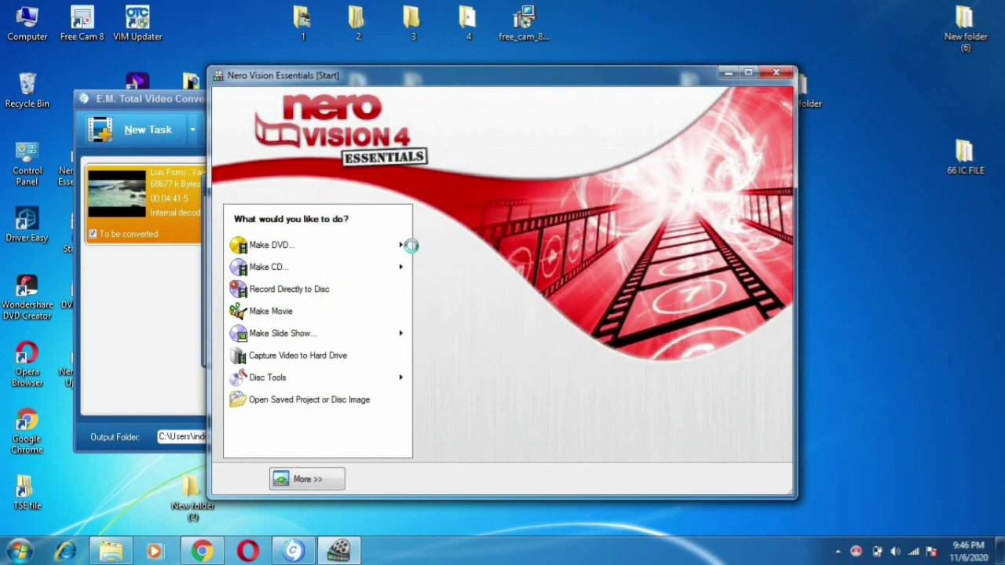
click(411, 245)
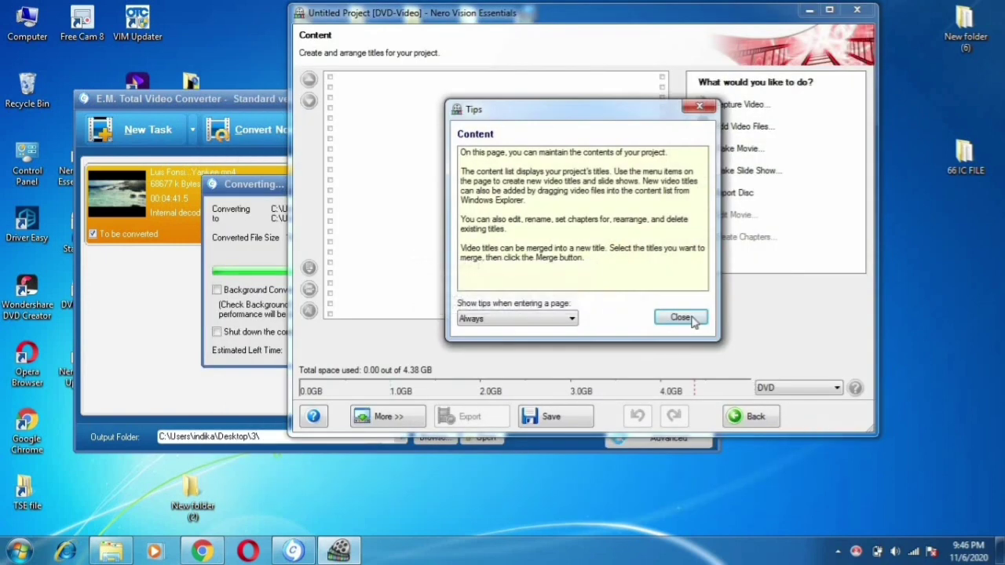
click(679, 317)
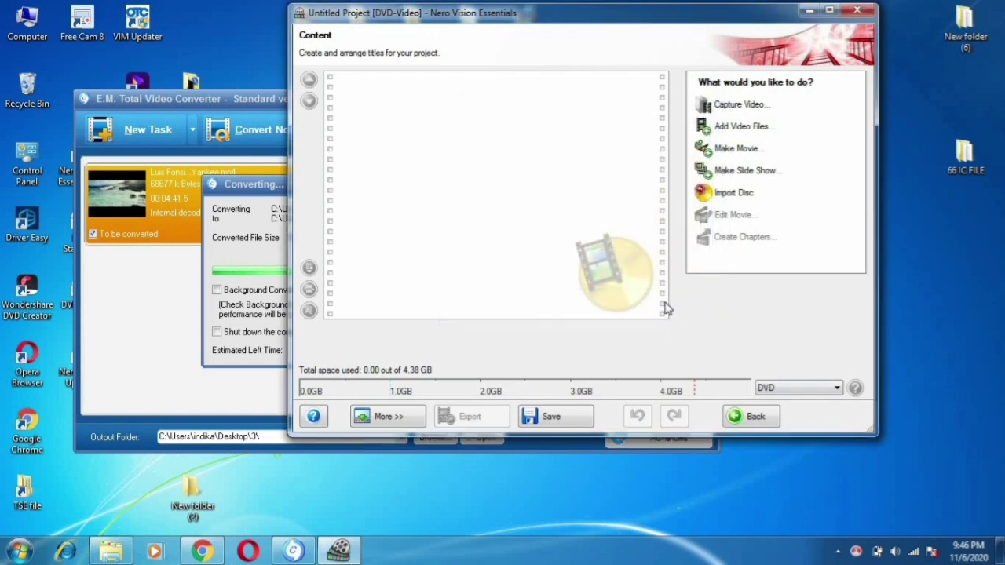
Step: Add the Gym Class Heroes Stereo Hearts and la isla bonita videos to the project from the video subfolder of desktop folder 2
click(738, 128)
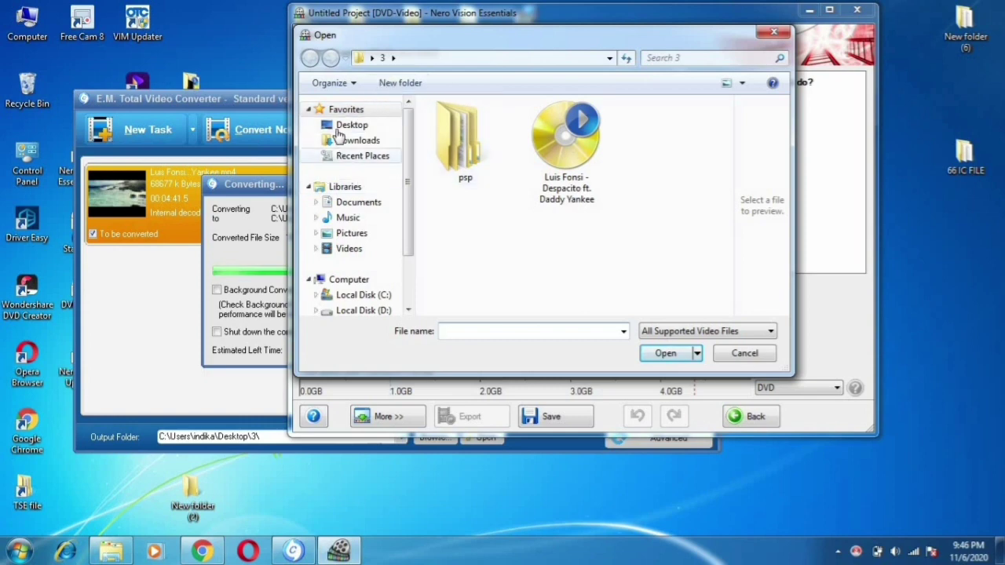
click(339, 127)
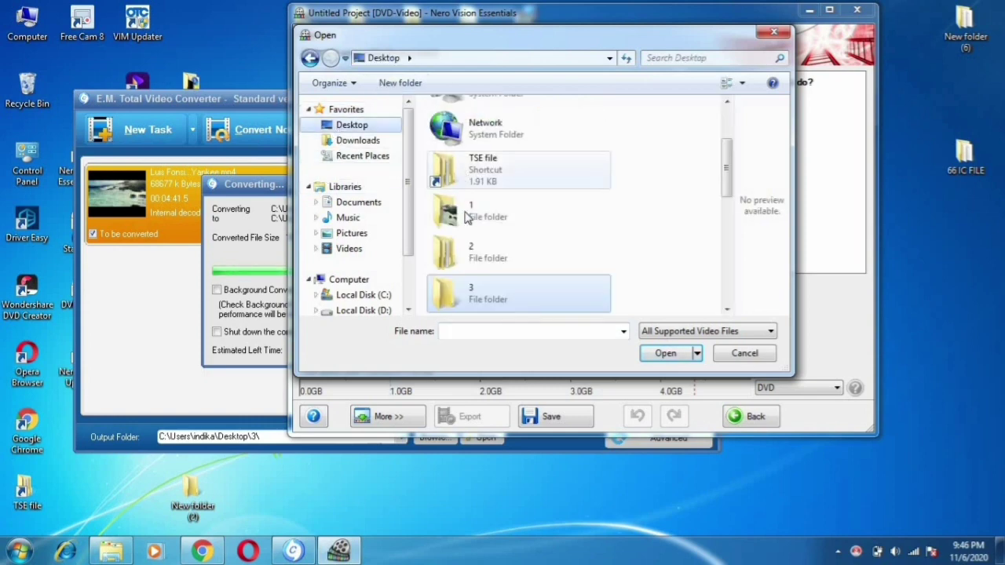
double_click(459, 255)
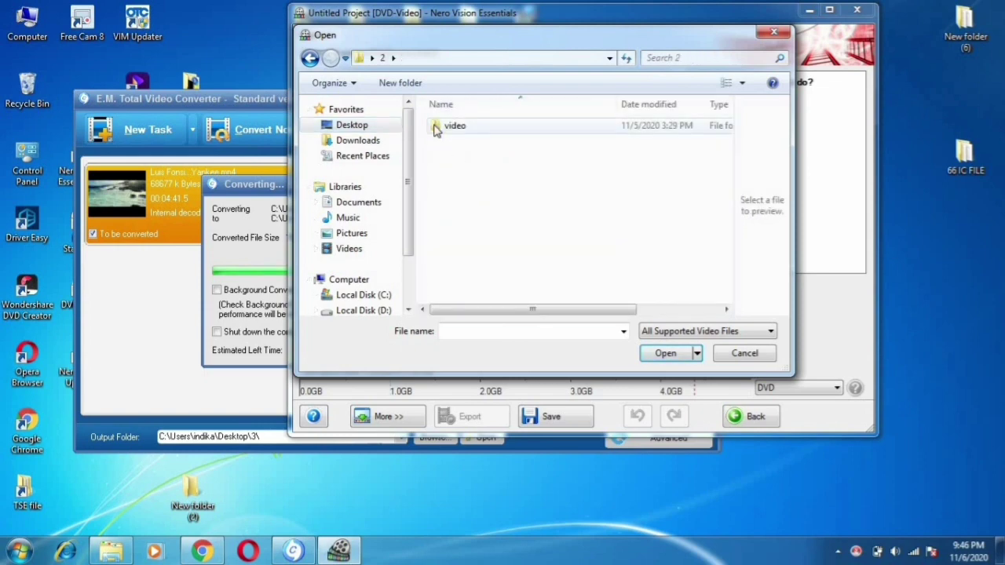
double_click(452, 125)
double_click(472, 163)
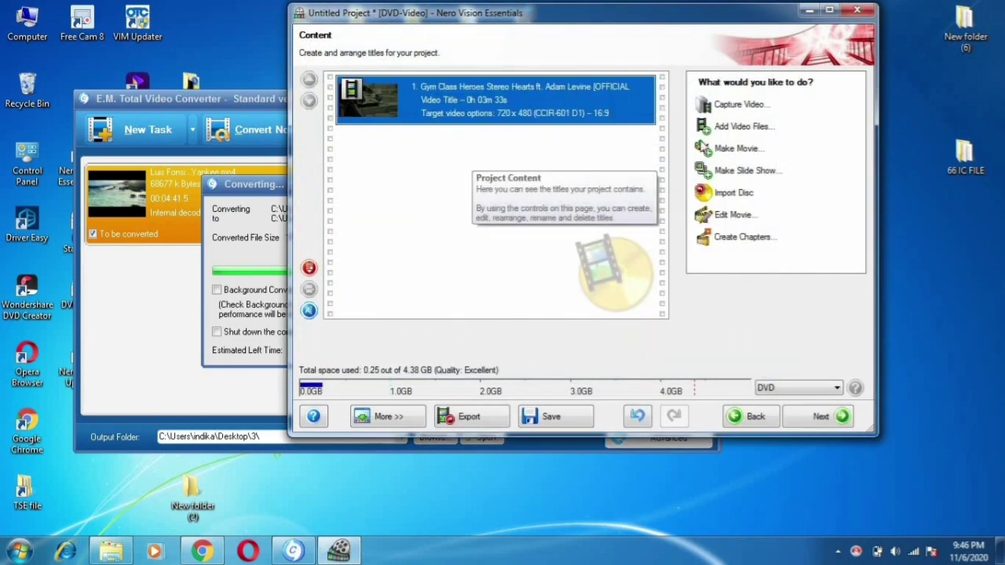
click(741, 125)
double_click(461, 265)
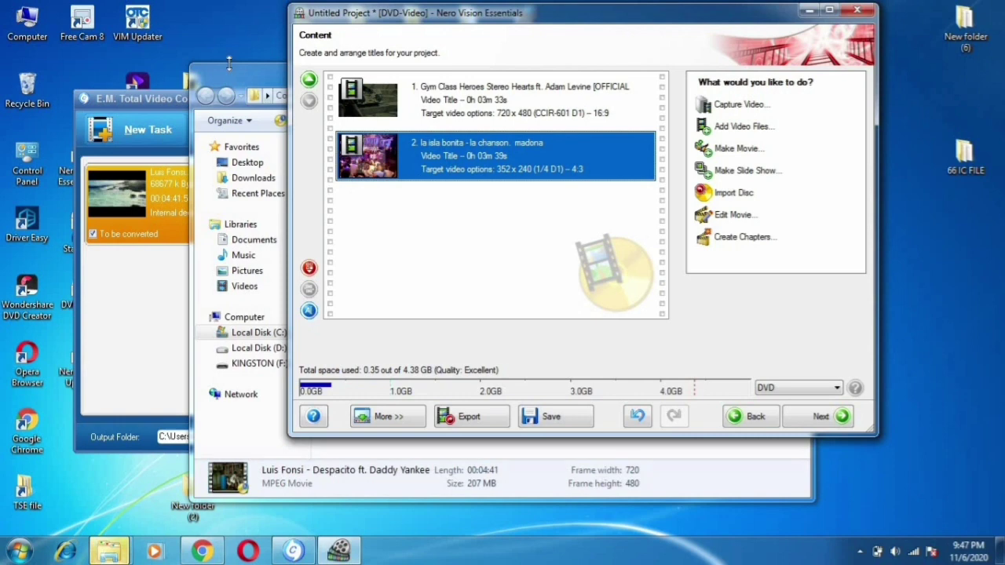
Step: Decline the converter's offer to start its burner, close the output folder window and switch back to the Nero Vision project
click(229, 76)
drag(223, 193, 220, 290)
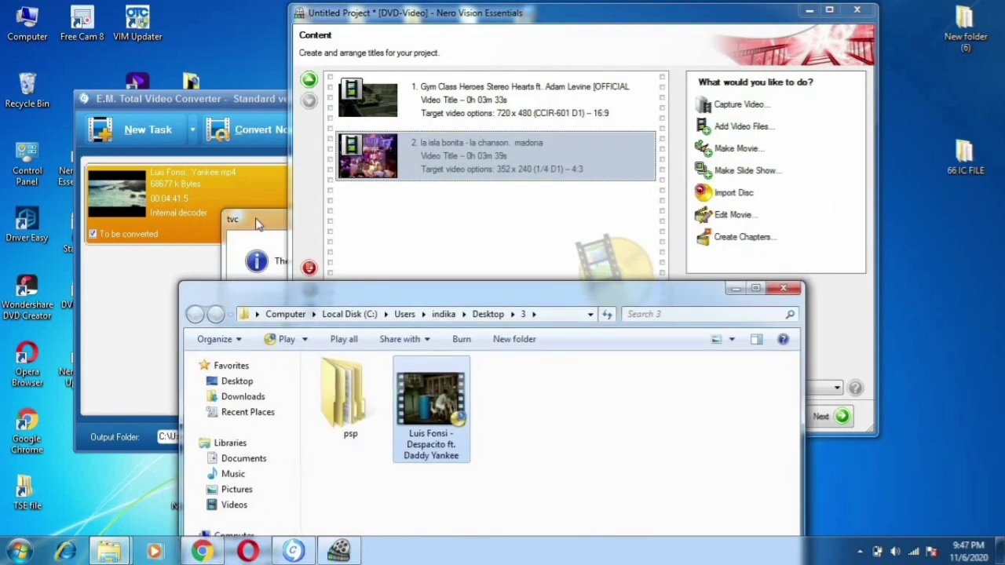
click(223, 237)
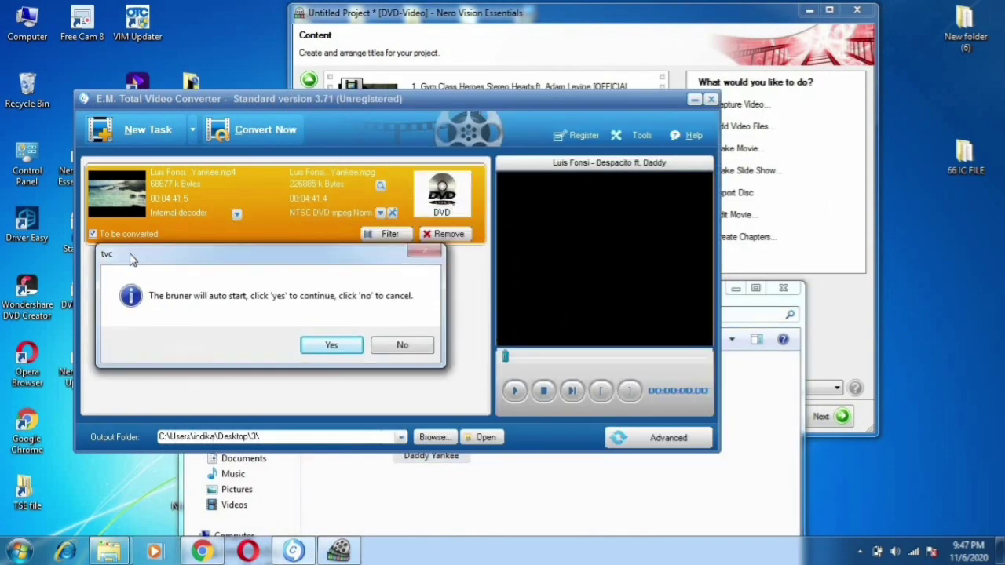
click(399, 345)
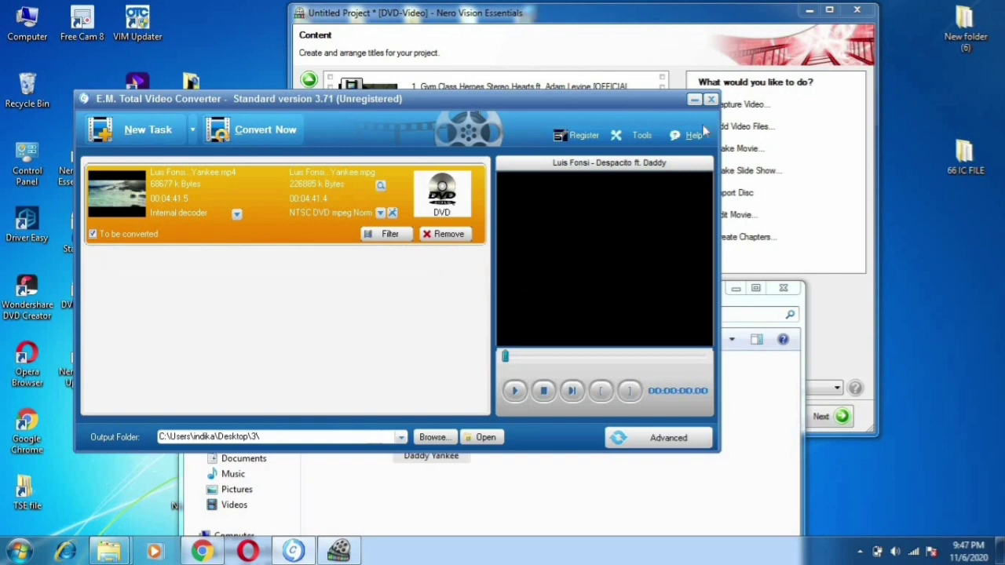
click(753, 460)
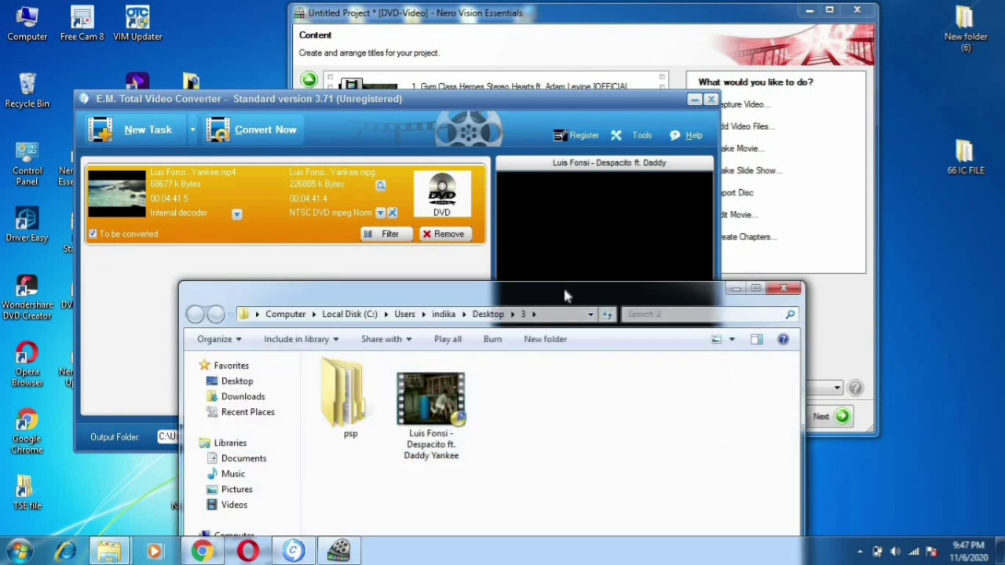
drag(562, 244, 612, 79)
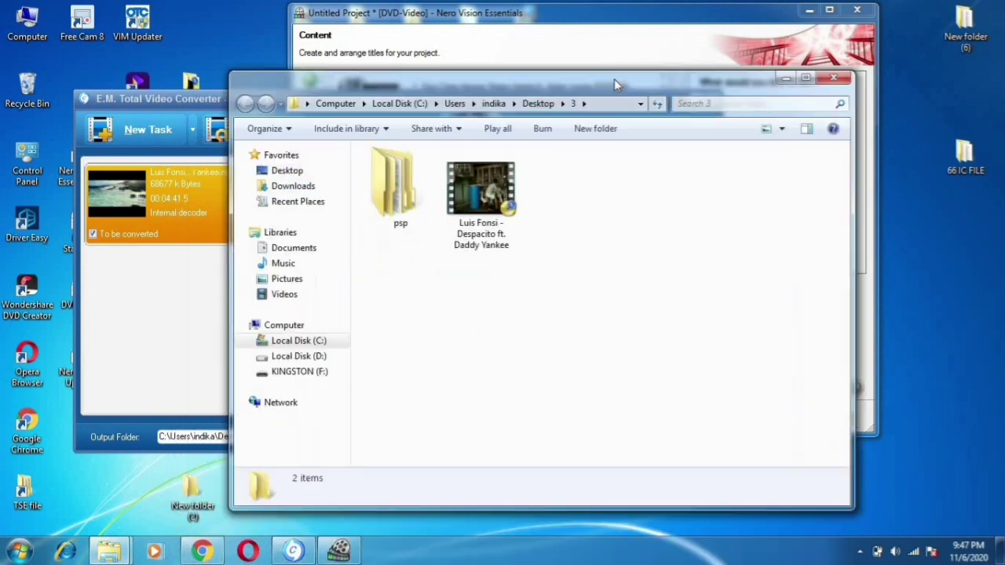
click(832, 80)
click(665, 45)
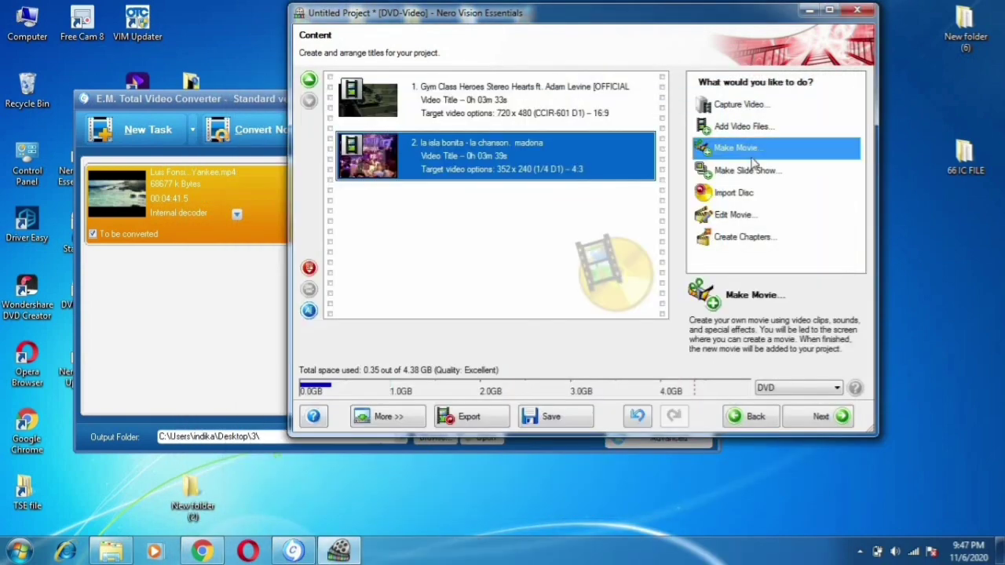
Step: Add the converted Luis Fonsi - Despacito ft. Daddy Yankee video from desktop folder 3 as the third title
click(738, 128)
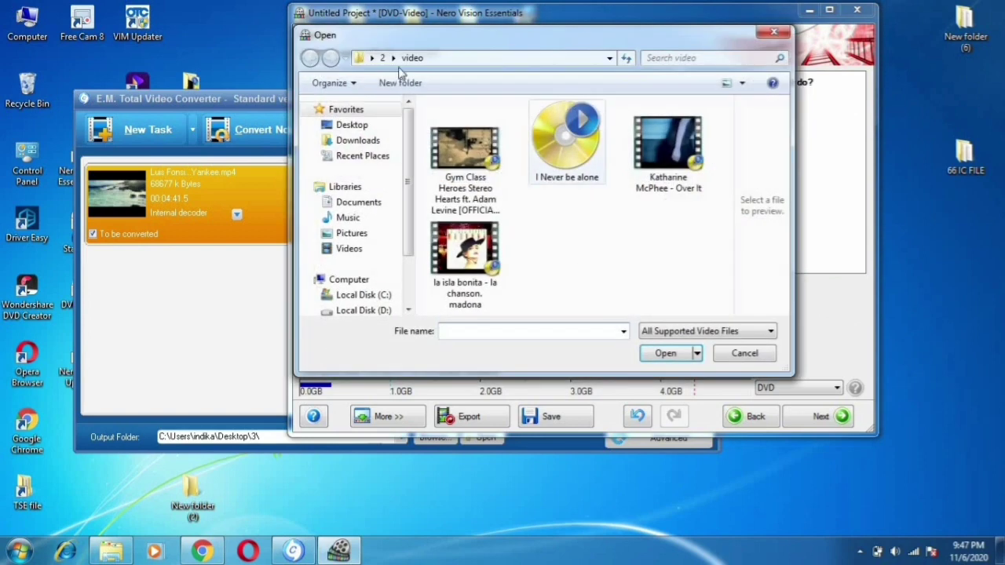
click(346, 128)
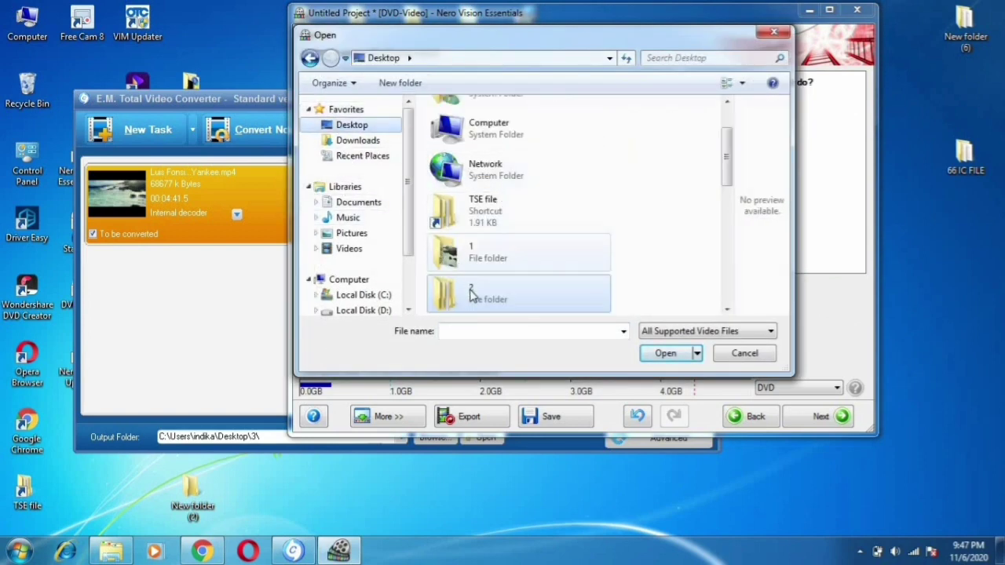
double_click(480, 299)
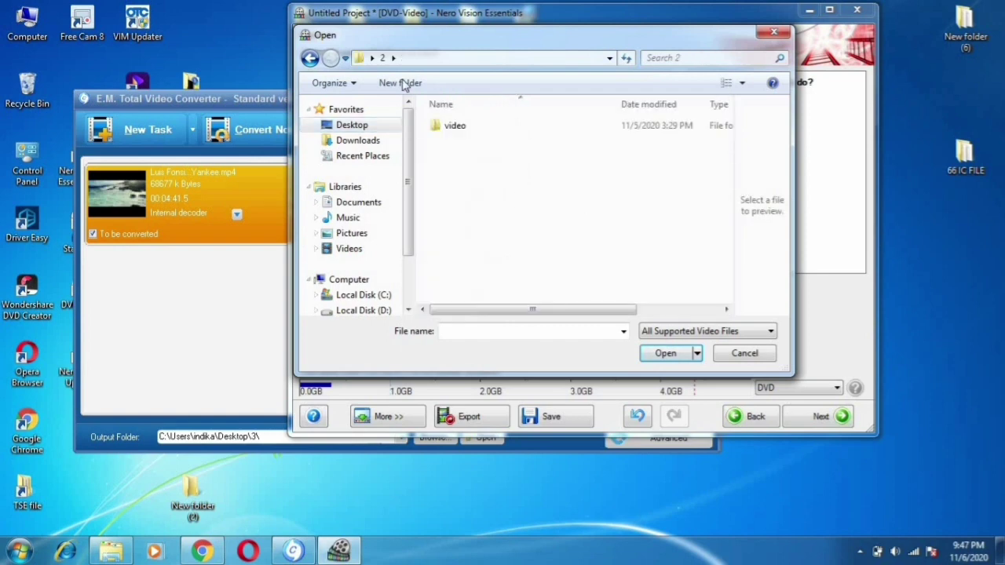
click(355, 126)
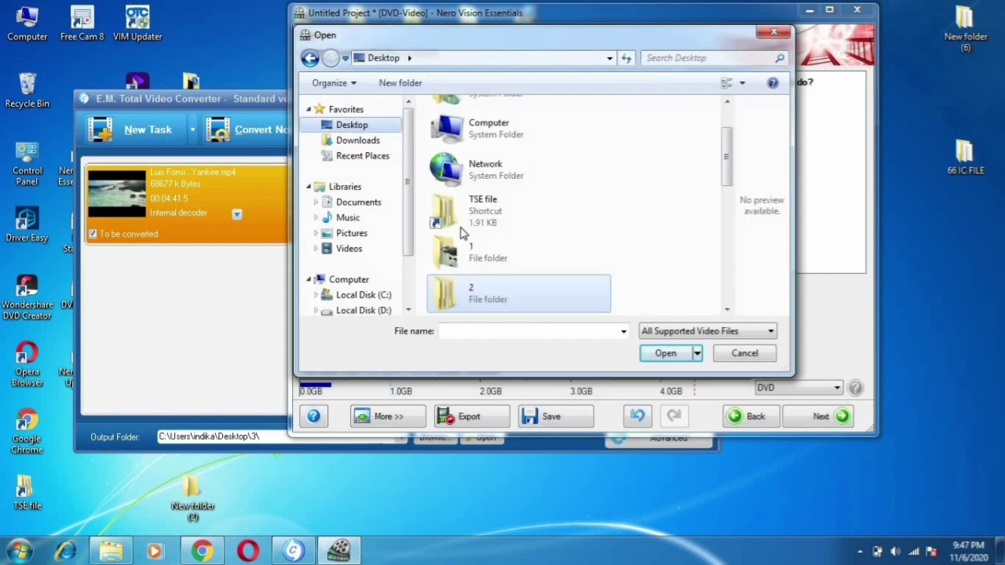
scroll(724, 174, down, 2)
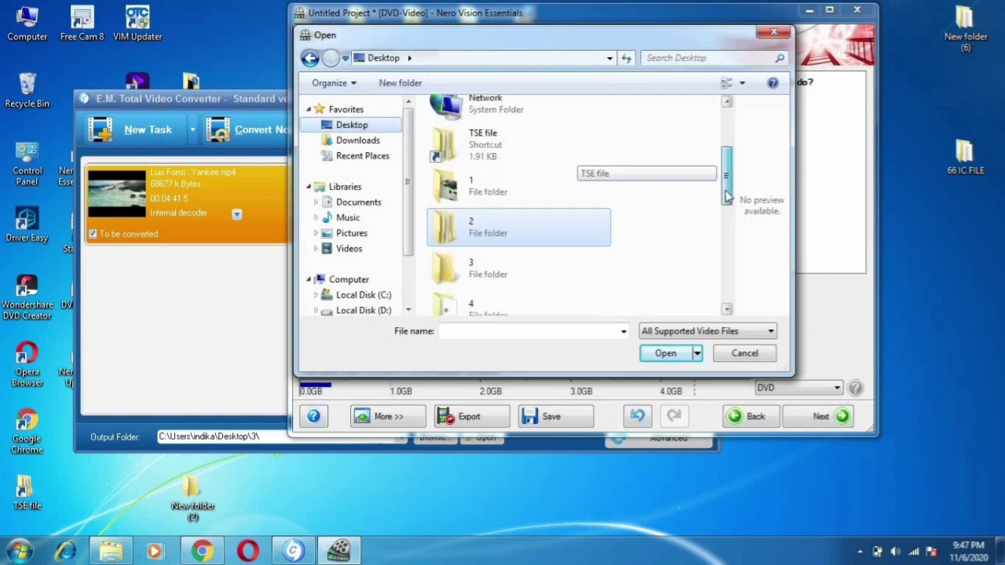
click(461, 249)
double_click(461, 249)
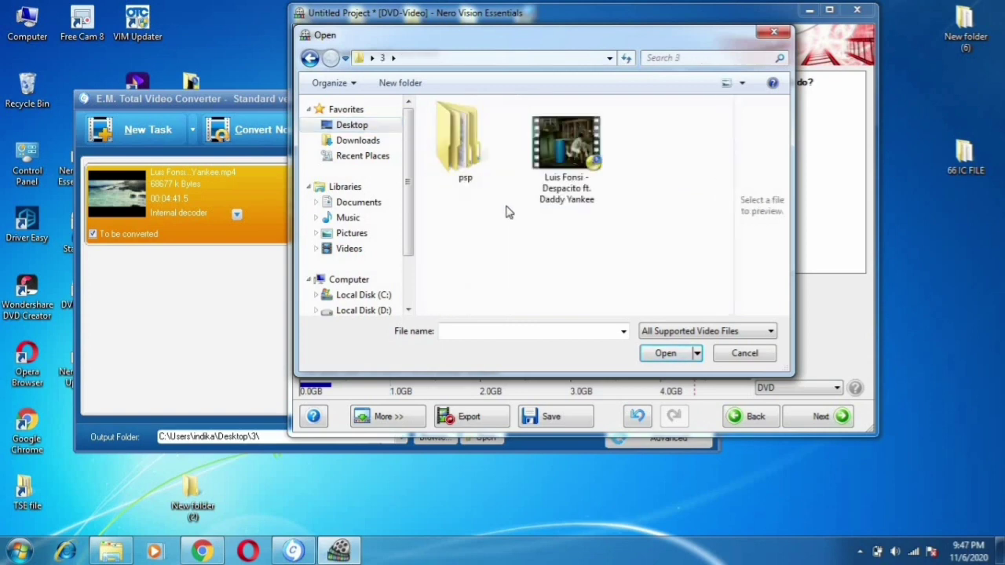
double_click(557, 171)
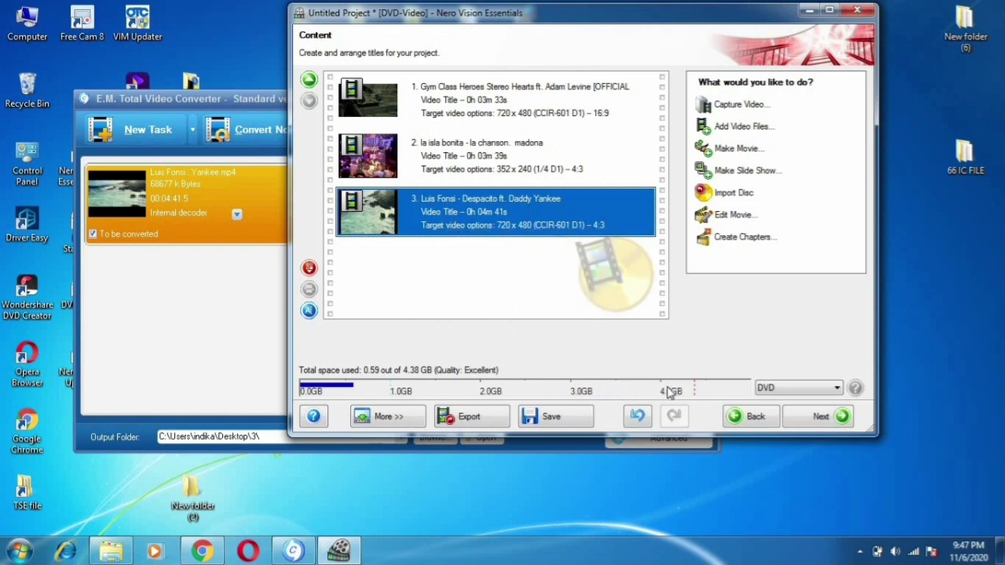
Step: Proceed with the default Blue Disc menu through the preview to the Burn Options page, dismissing the template message and page tips
mouse_move(659, 396)
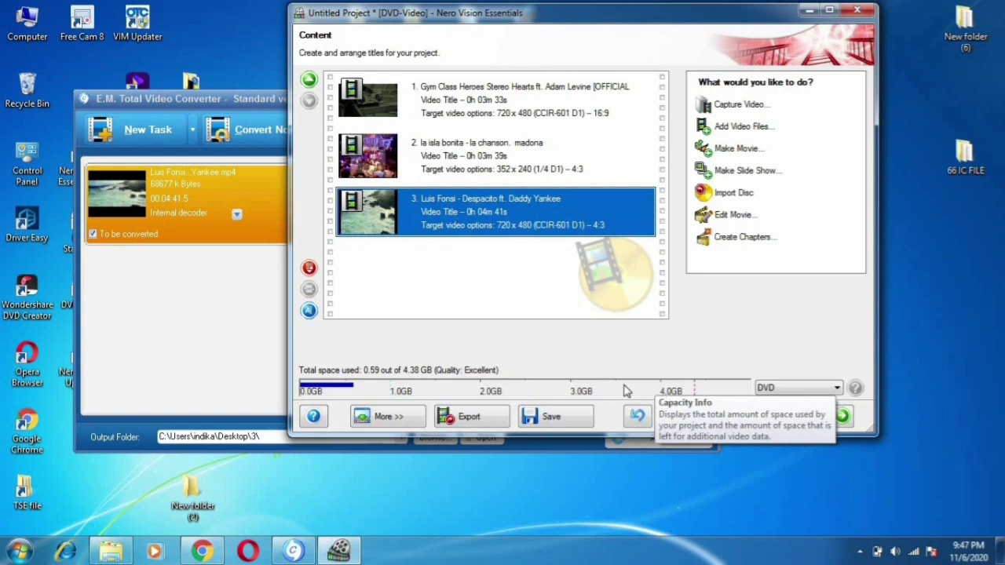
mouse_move(485, 294)
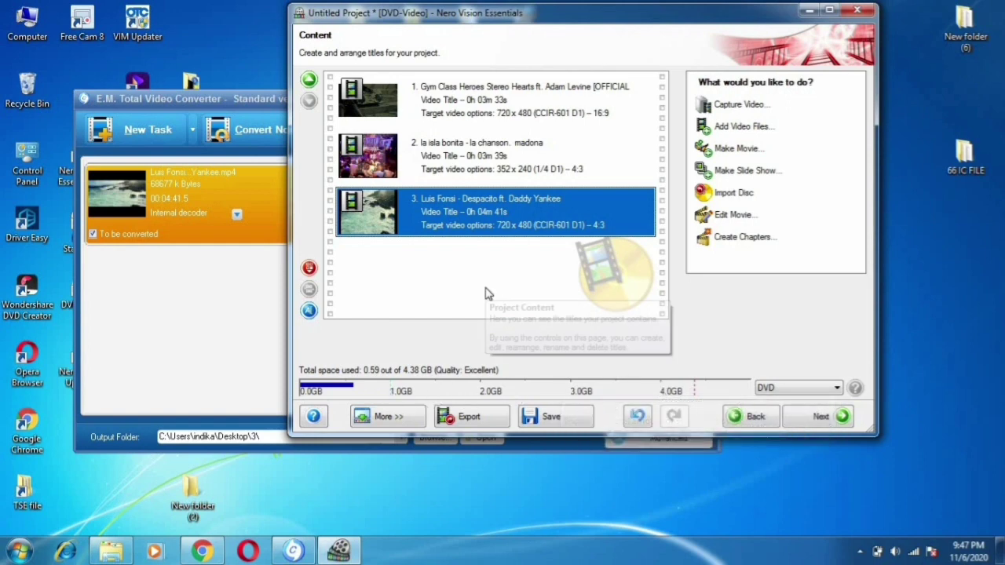
click(800, 424)
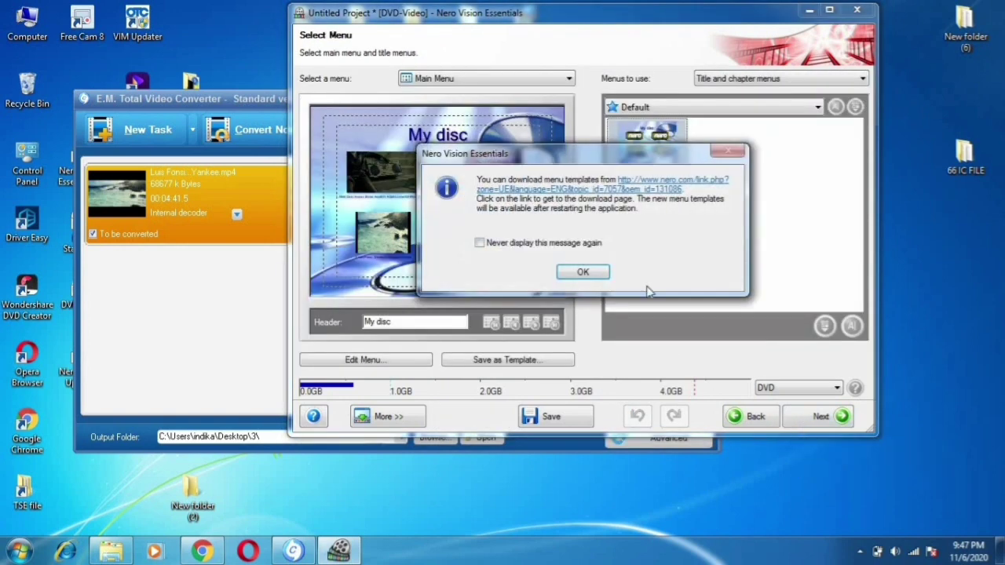
click(583, 273)
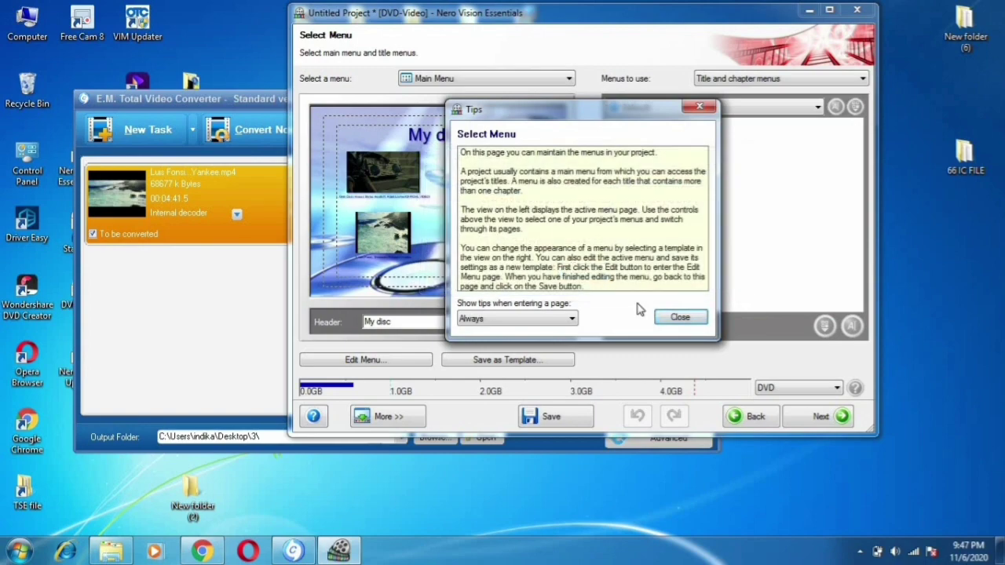
click(680, 318)
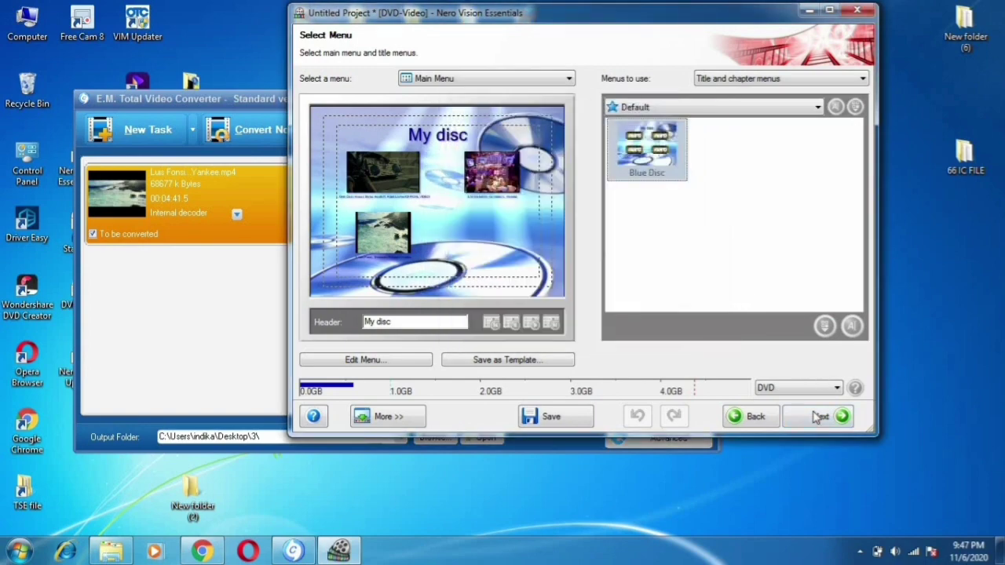
click(816, 417)
click(680, 317)
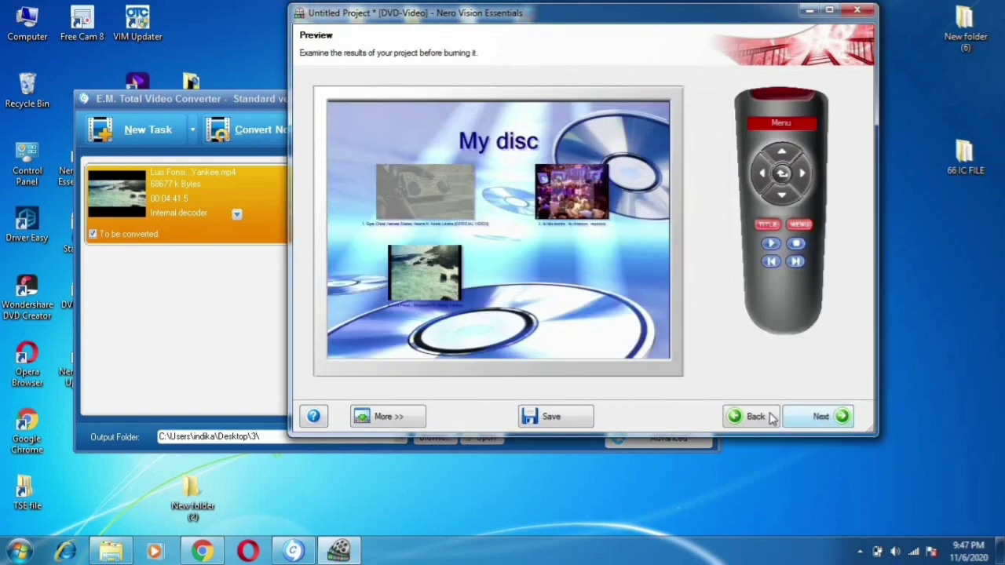
click(813, 417)
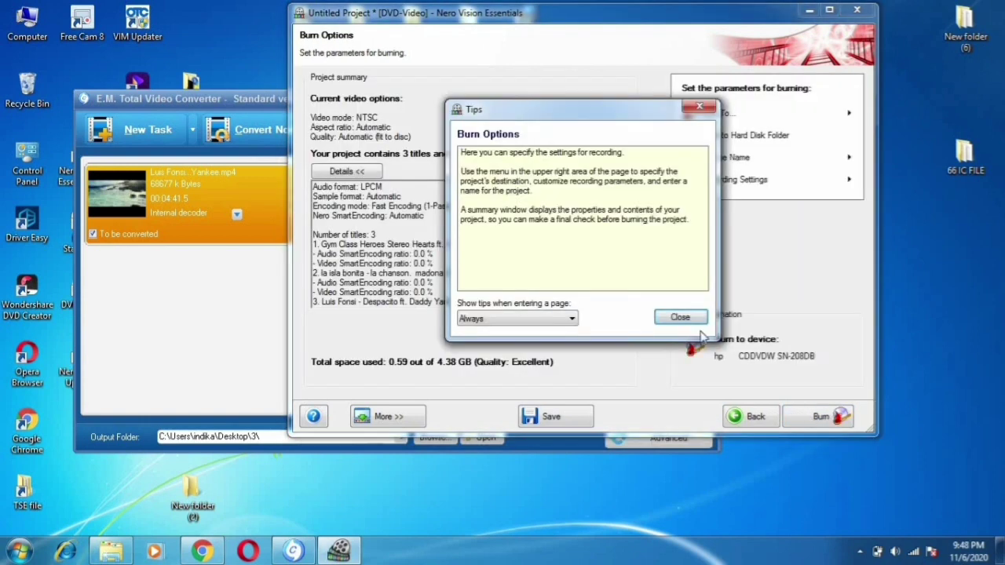
click(680, 317)
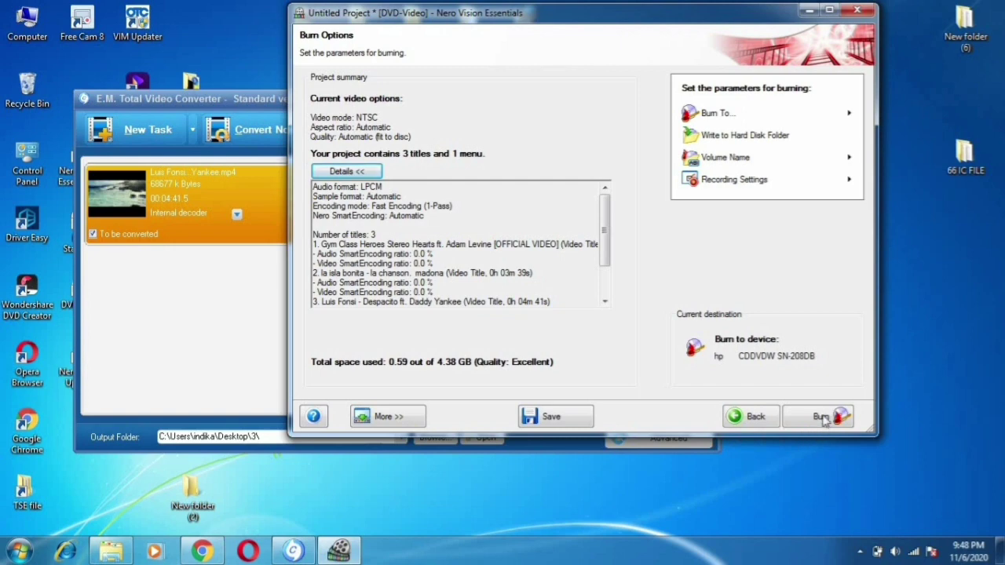
Step: Set the project's video mode to NTSC in the extended video options and apply the settings
click(384, 418)
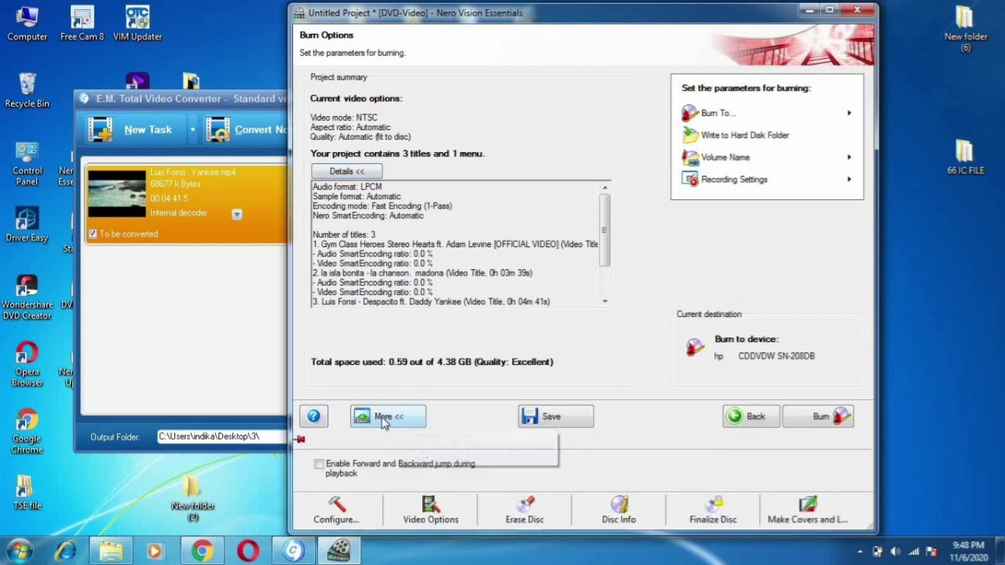
click(431, 514)
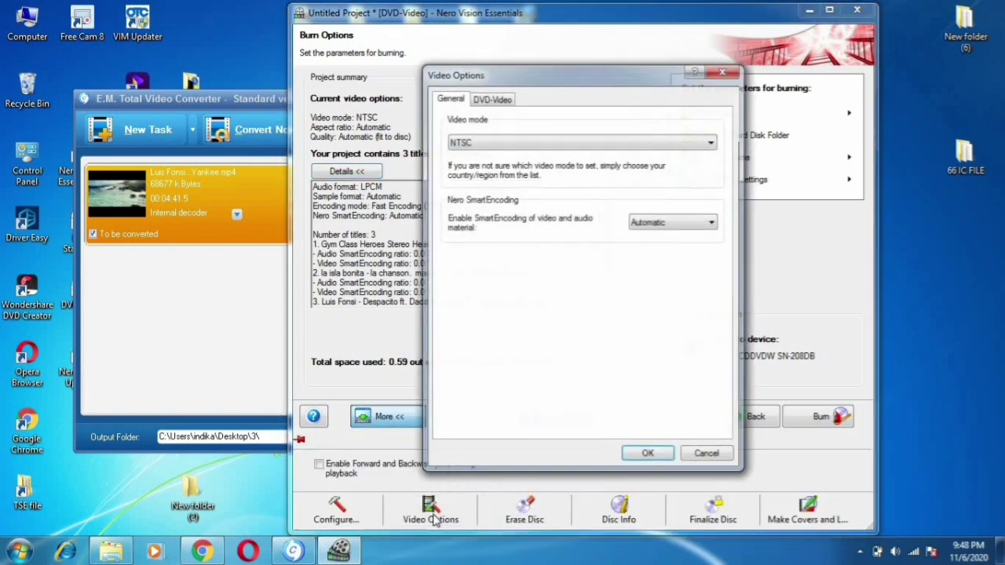
click(495, 146)
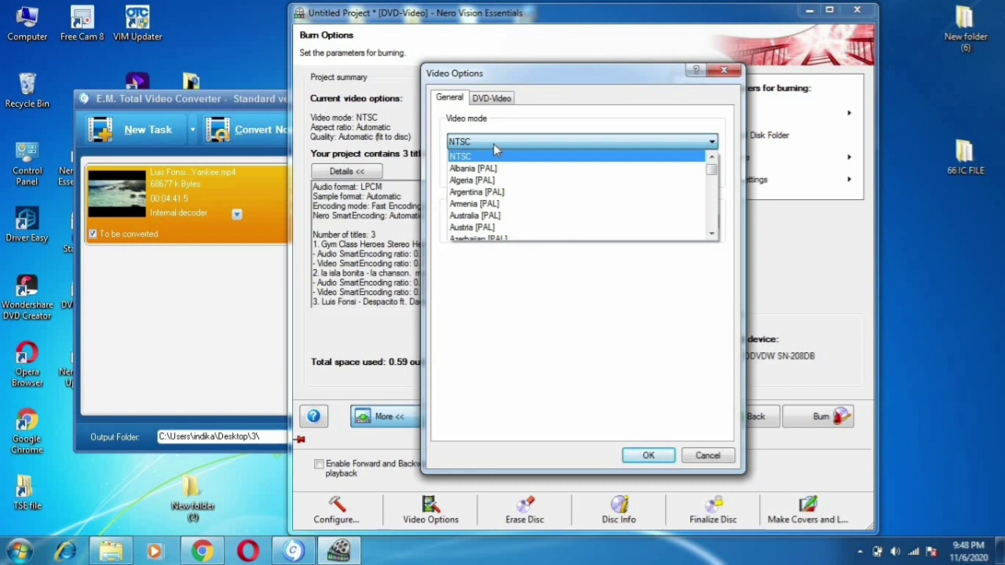
click(712, 158)
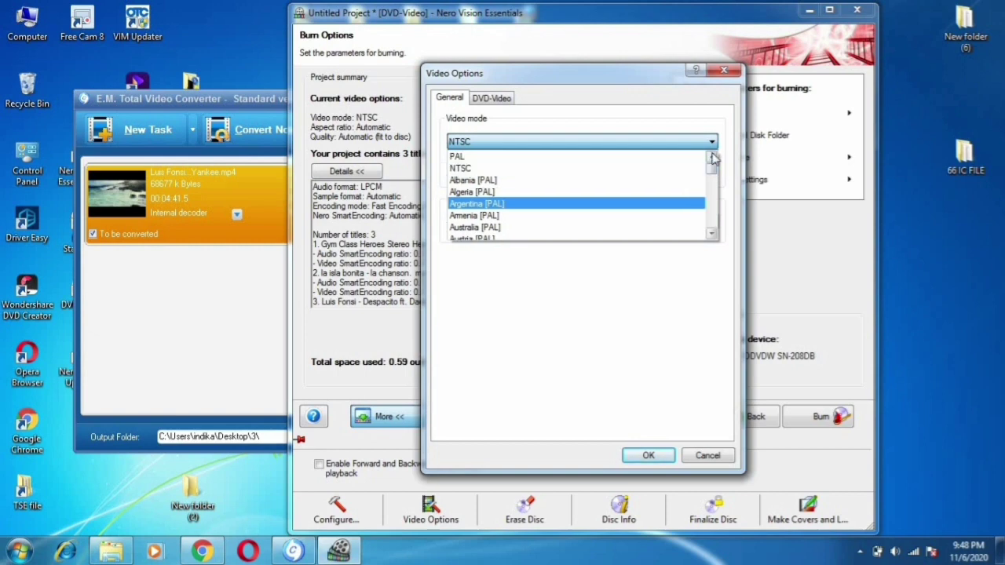
click(477, 169)
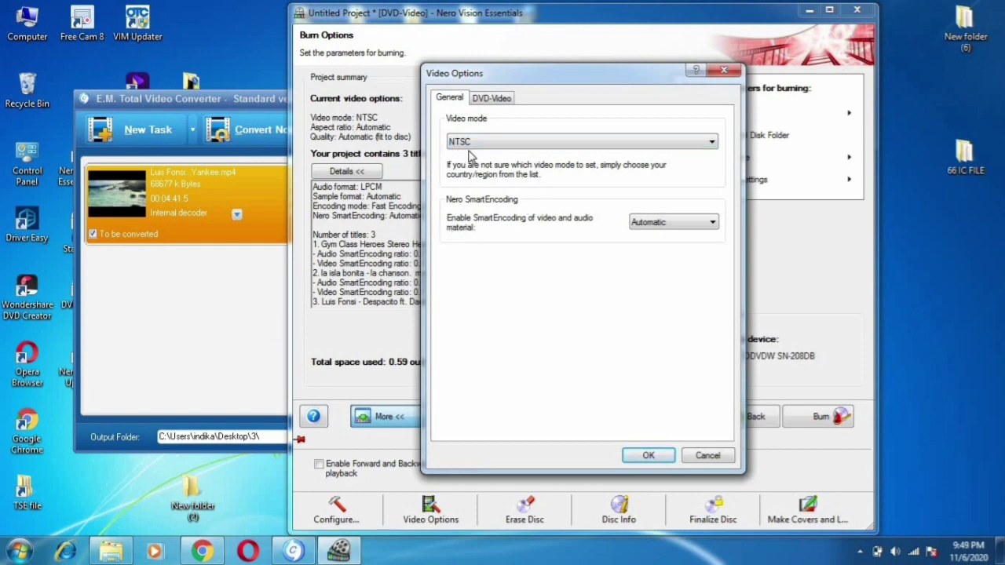
click(648, 456)
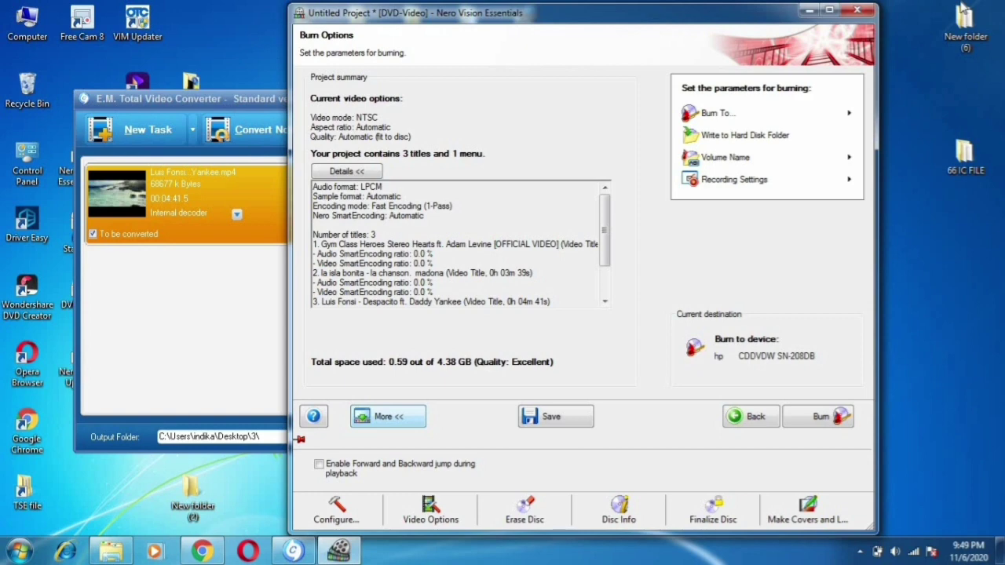
Step: Start burning the DVD-Video project to the disc and minimize the burning window
click(820, 417)
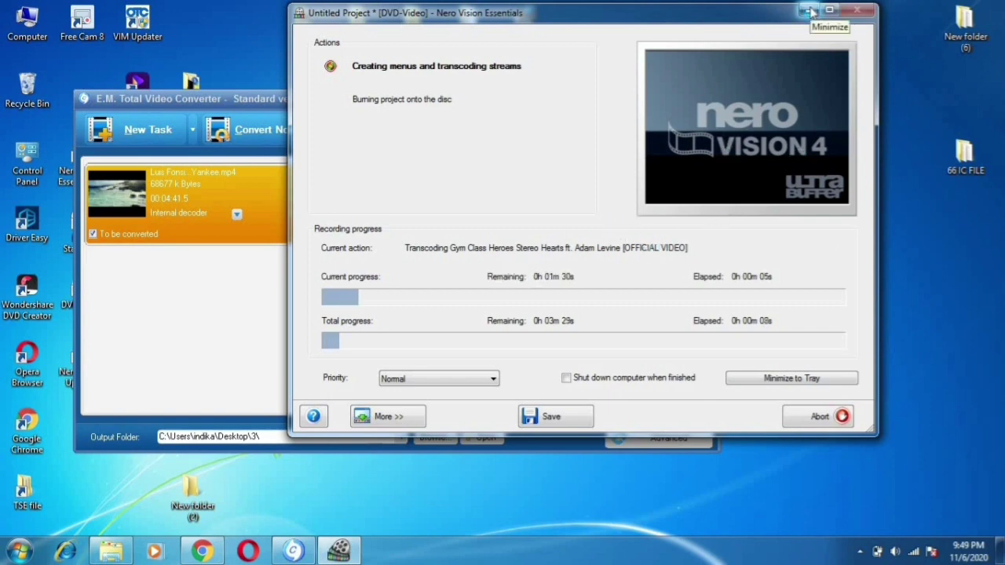
click(812, 13)
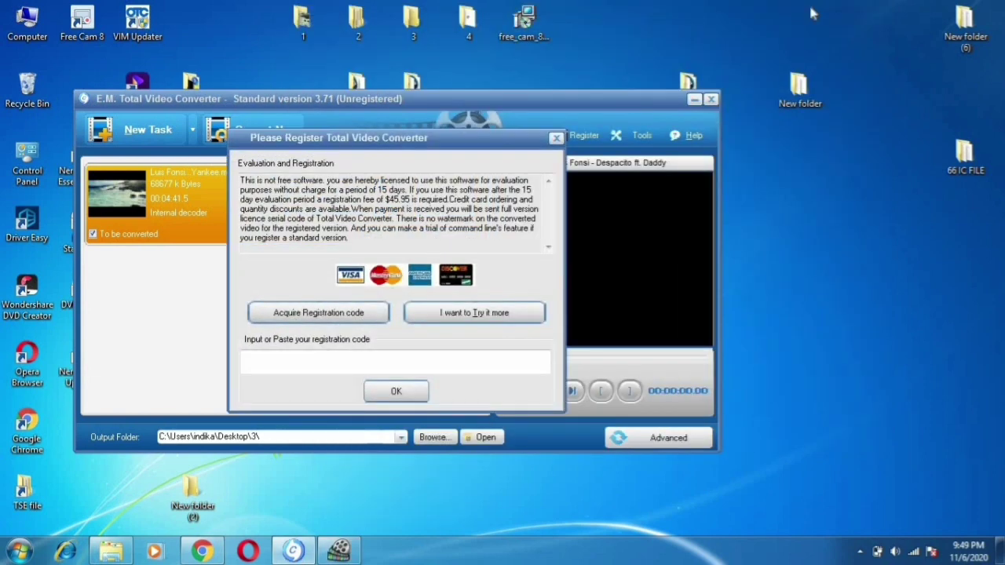
Step: Cancel the converter's repeat Despacito conversion, dismissing its registration and burner prompts and the output folder, and minimize the converter
click(554, 139)
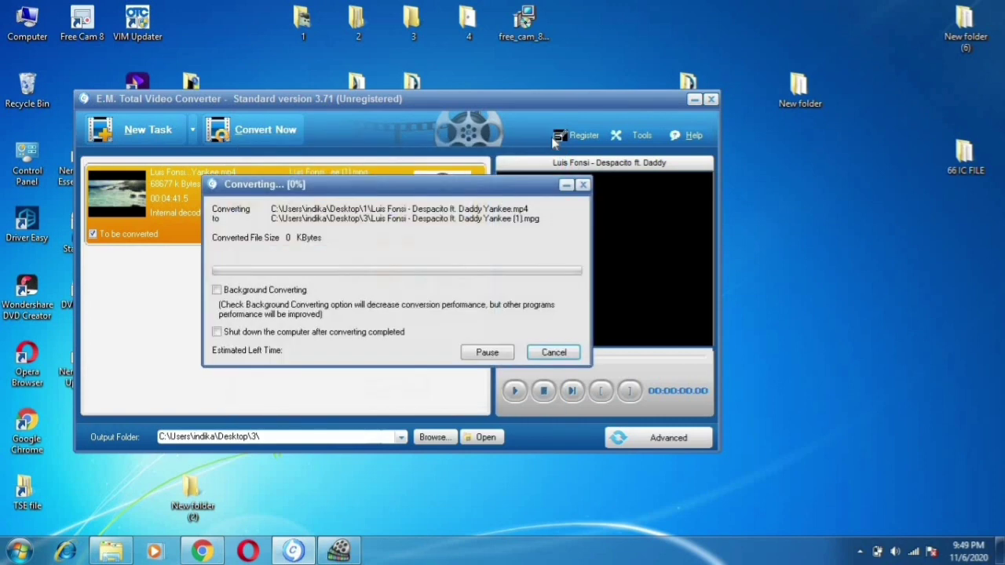
click(583, 186)
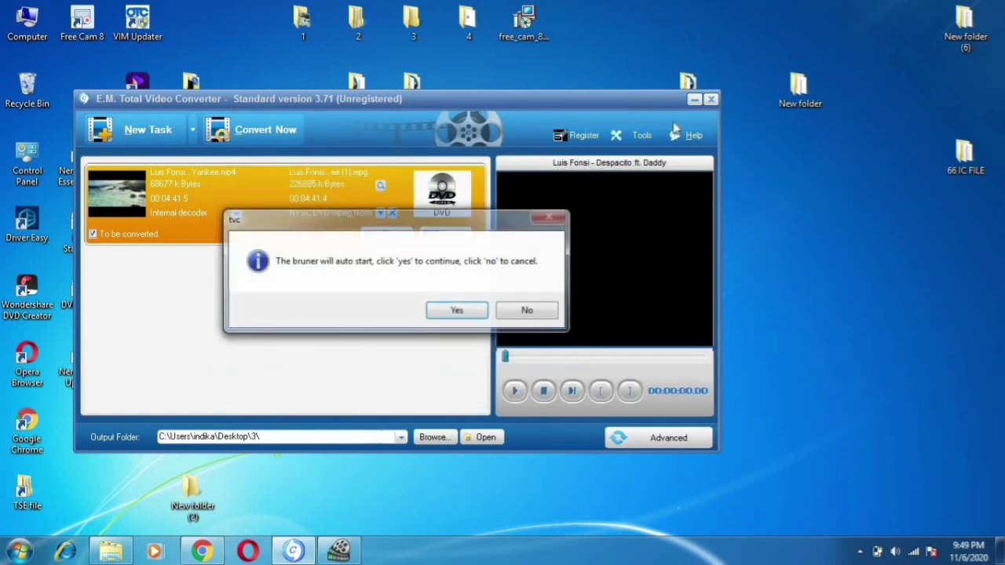
click(455, 307)
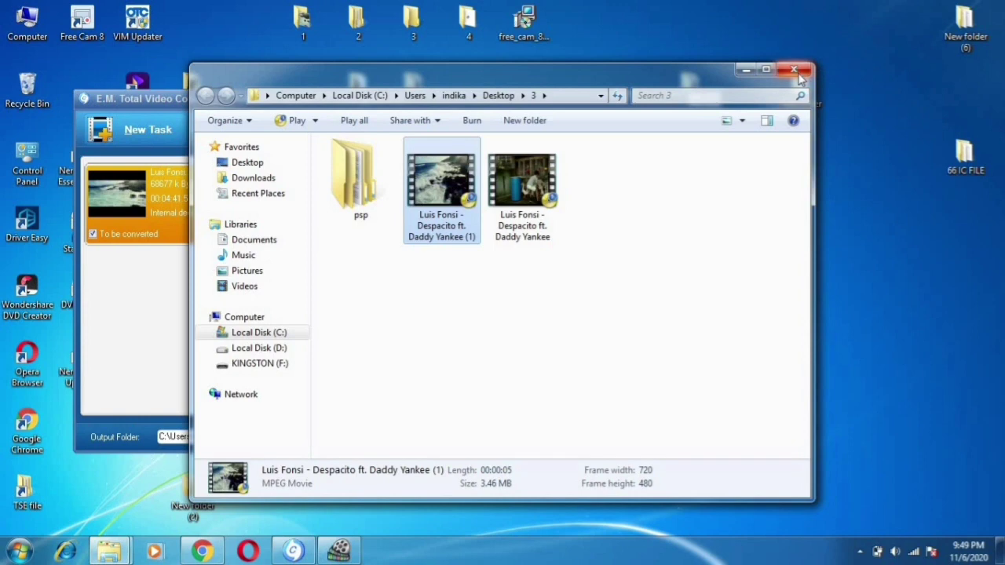
click(795, 70)
click(528, 312)
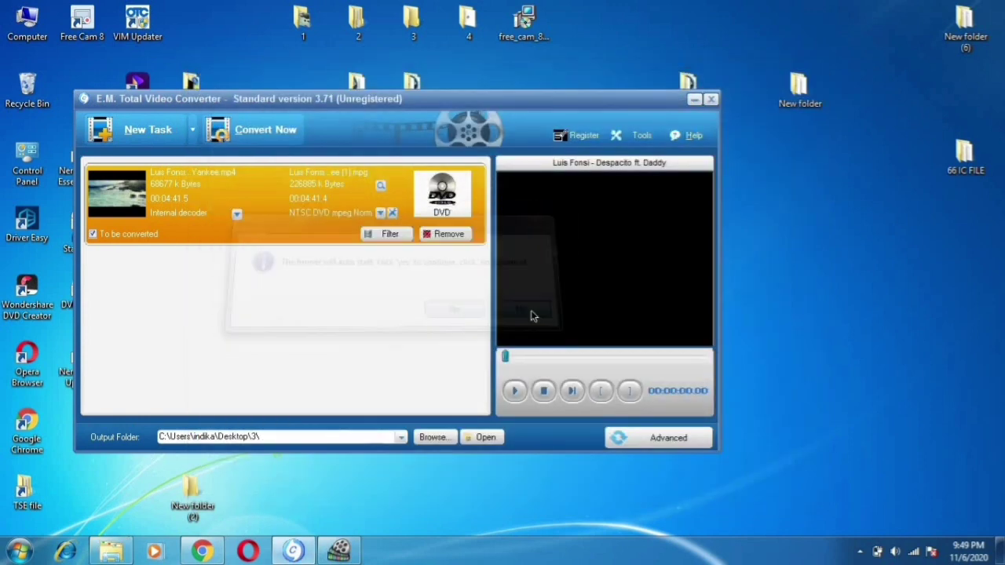
click(691, 102)
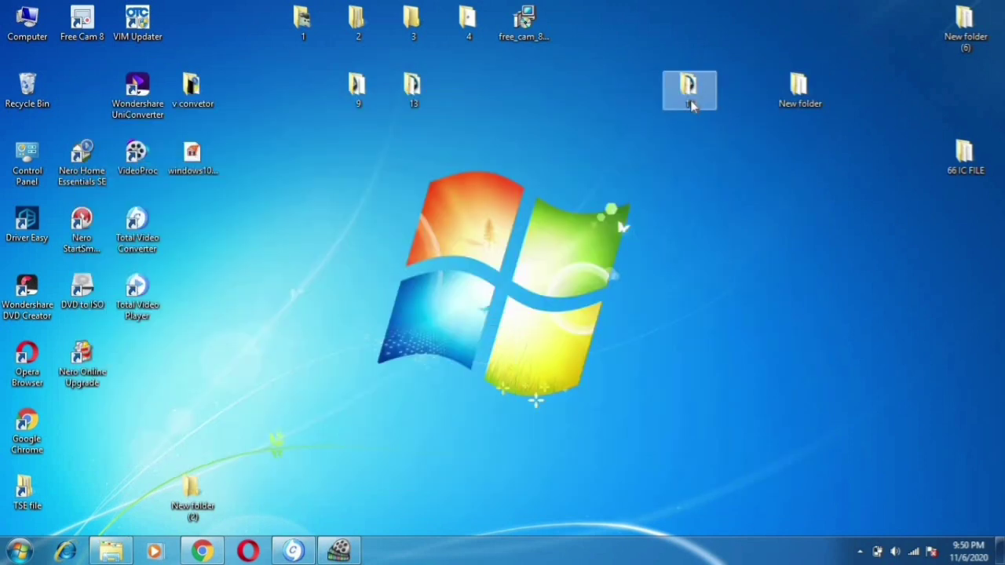
key(super)
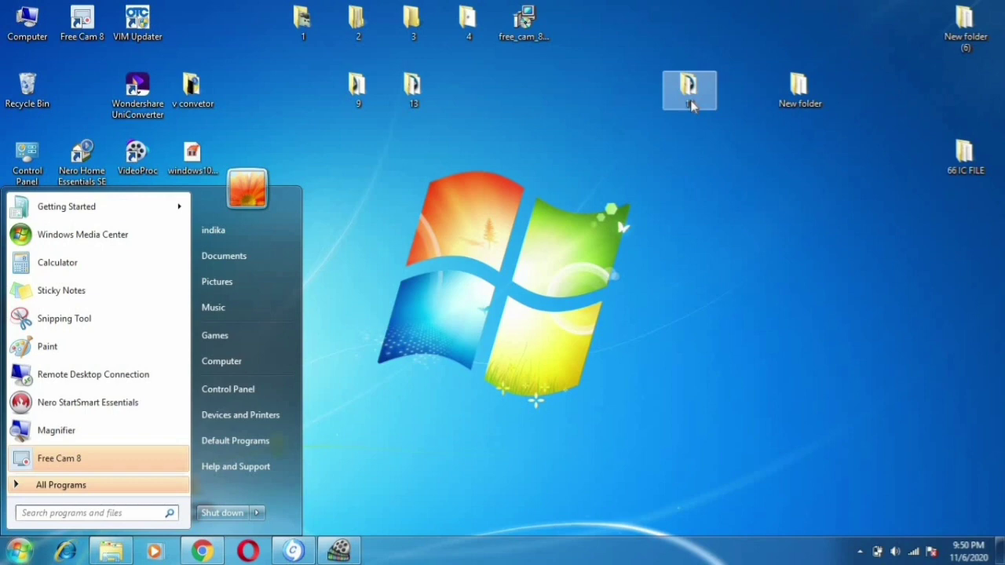
click(640, 207)
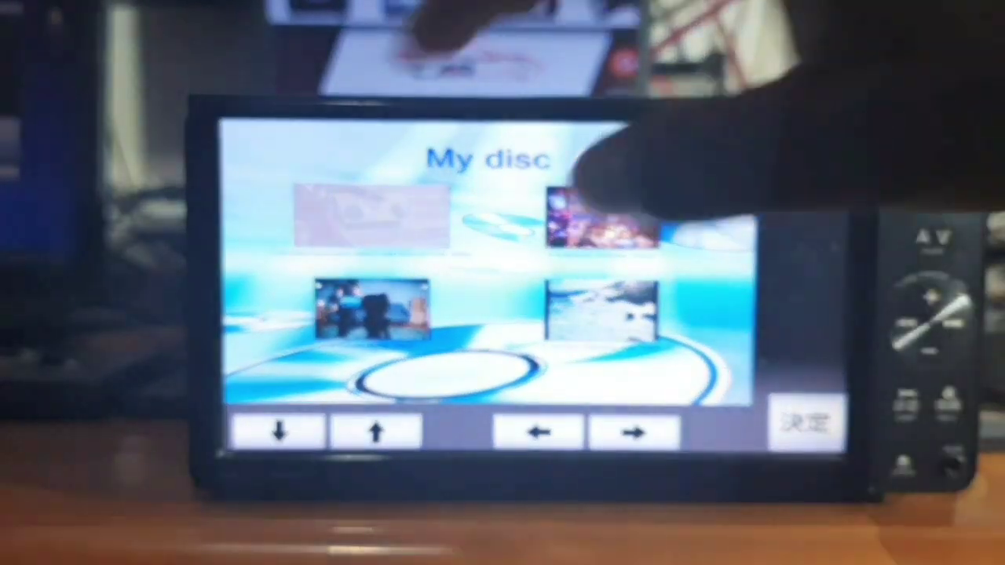
click(608, 208)
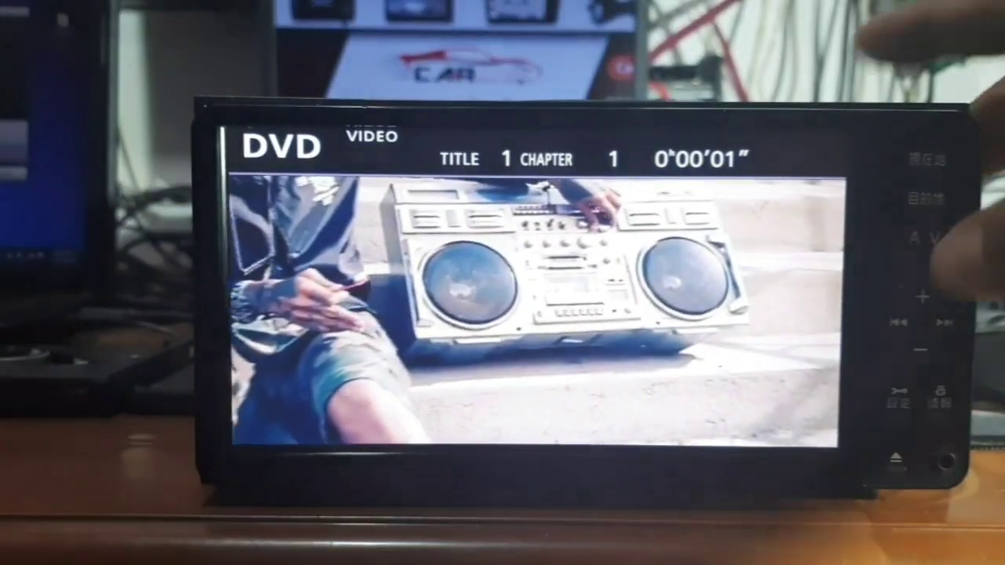
click(922, 297)
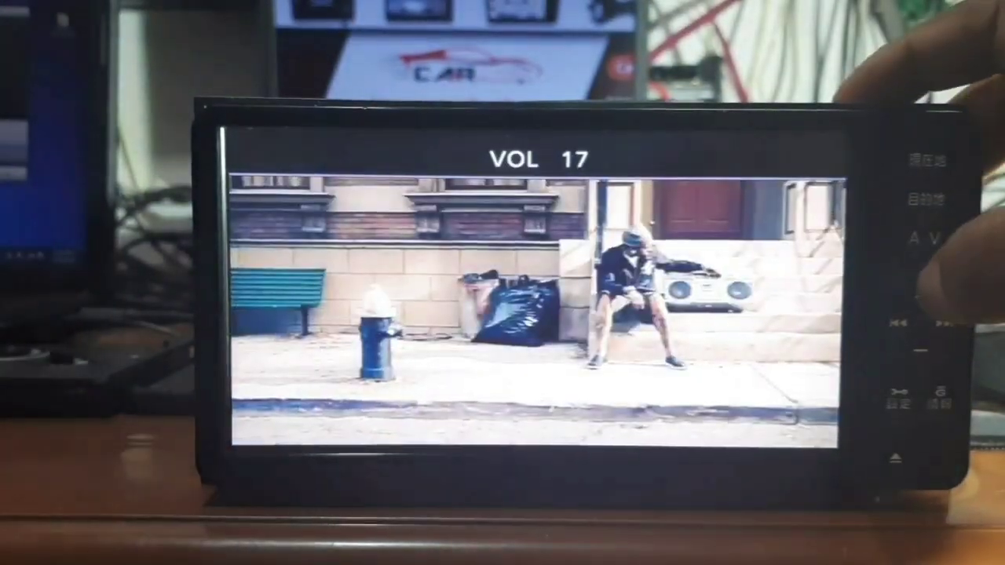
click(922, 297)
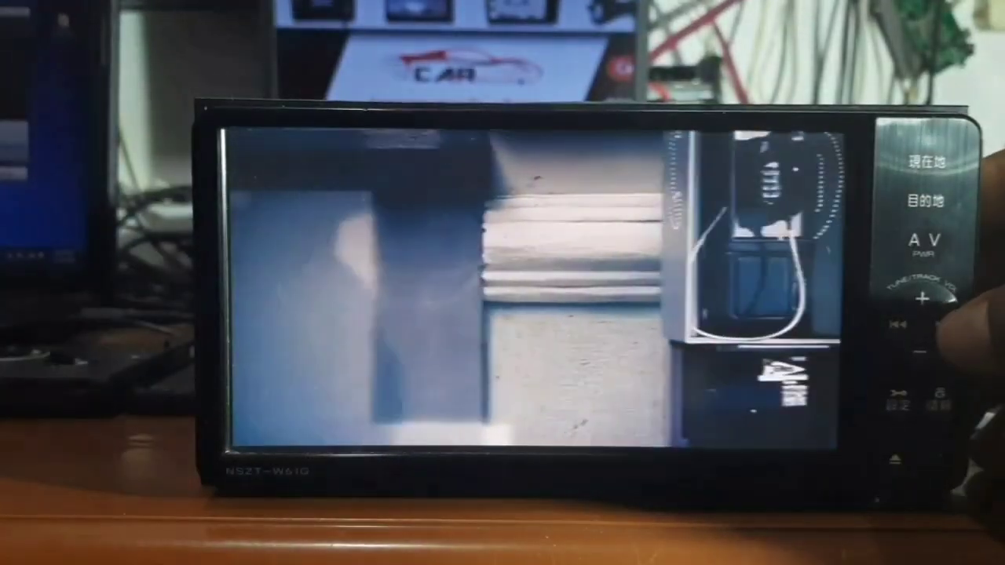
click(942, 322)
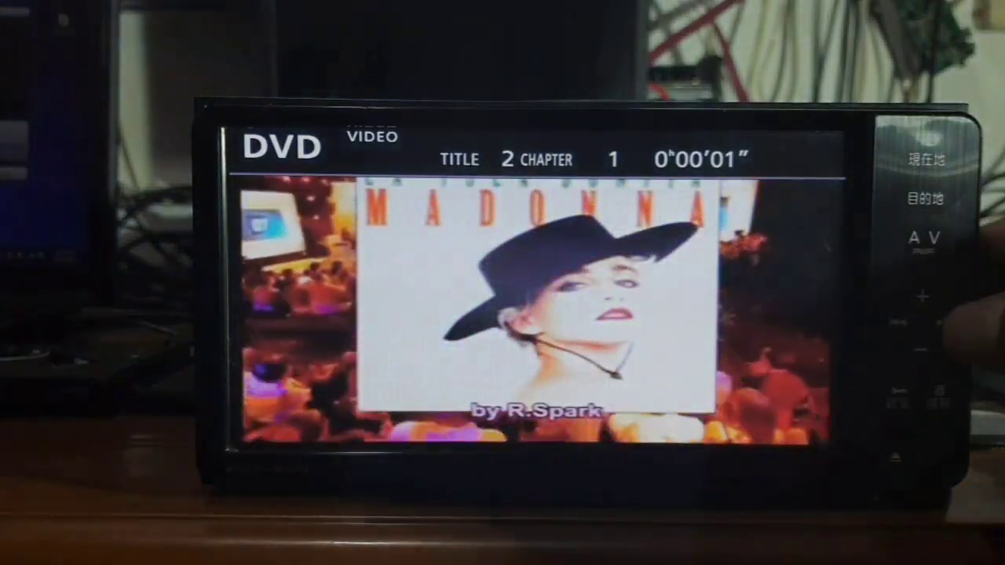
click(942, 322)
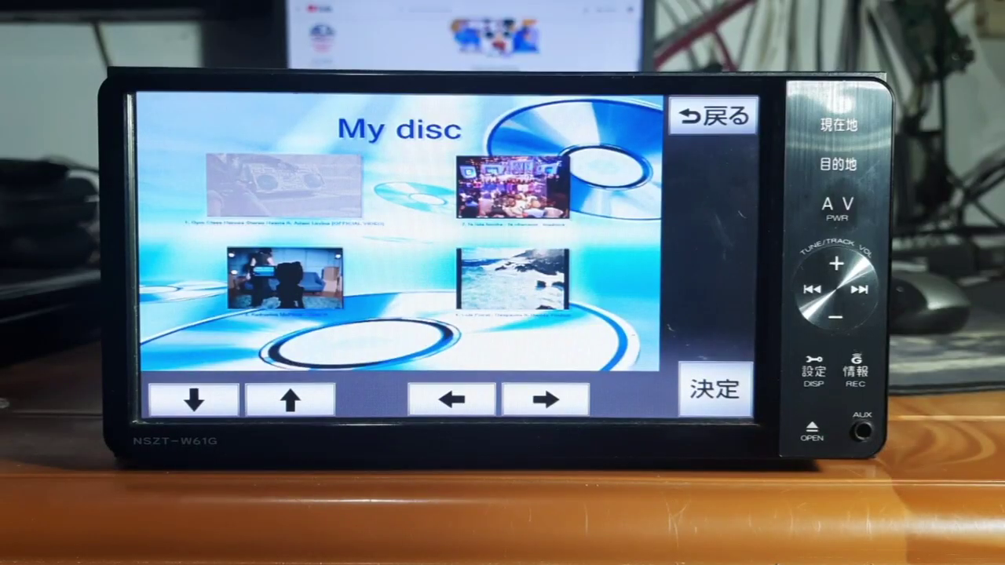